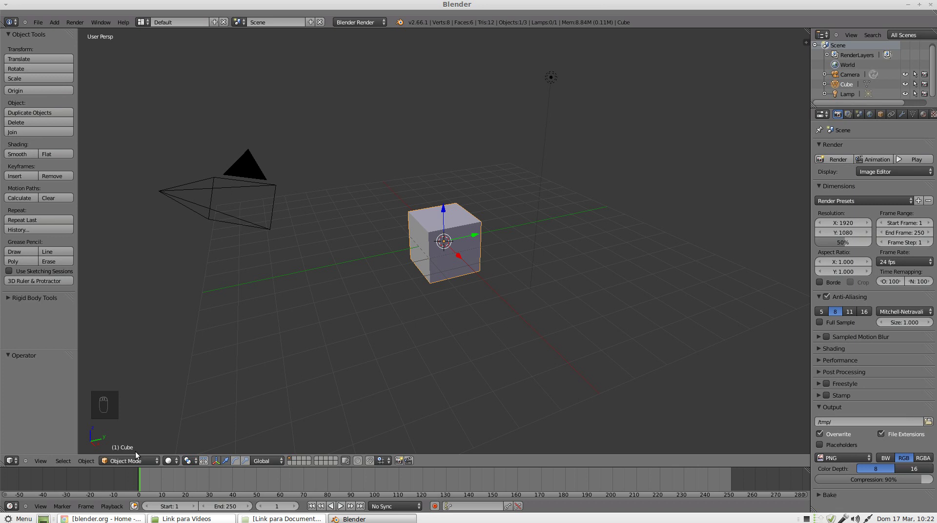
# Step: Switch the default cube to Edit Mode and deselect all of its geometry
pyautogui.click(127, 461)
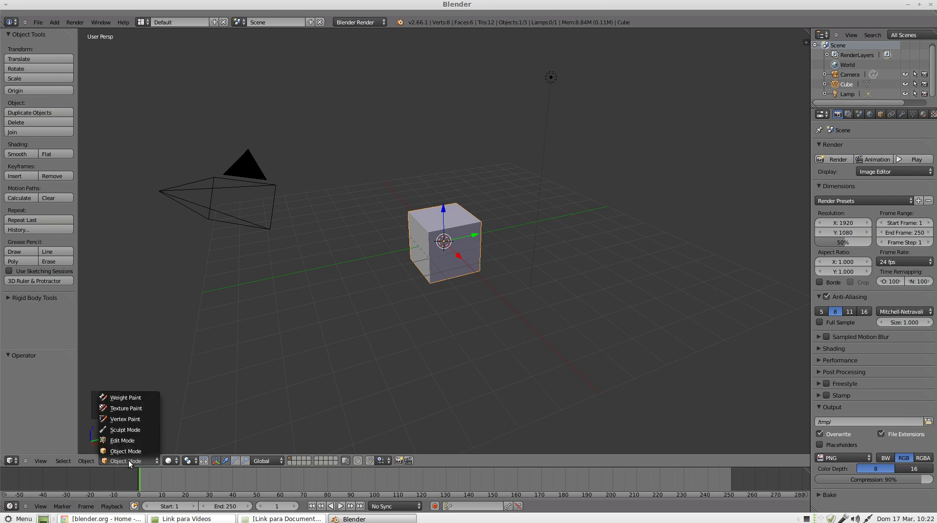
pyautogui.click(139, 445)
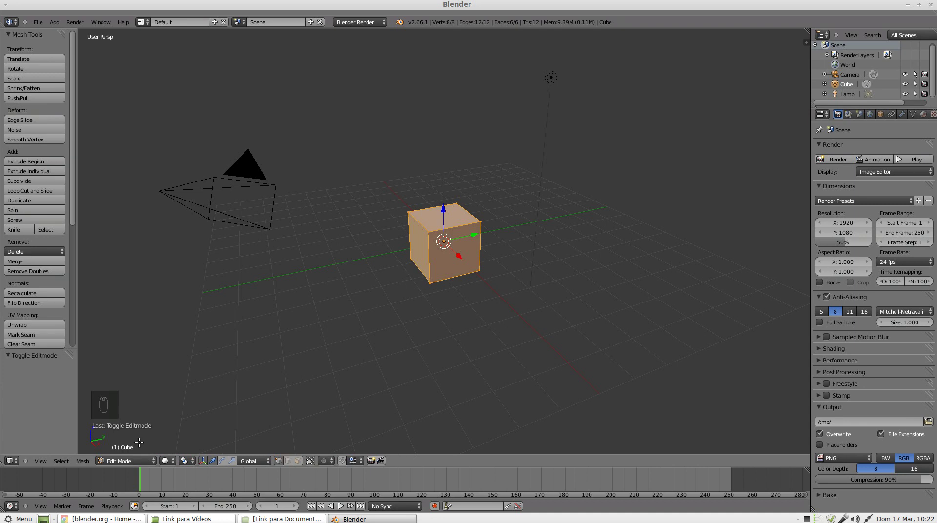
pyautogui.scroll(3, 457, 268)
pyautogui.scroll(1, 457, 268)
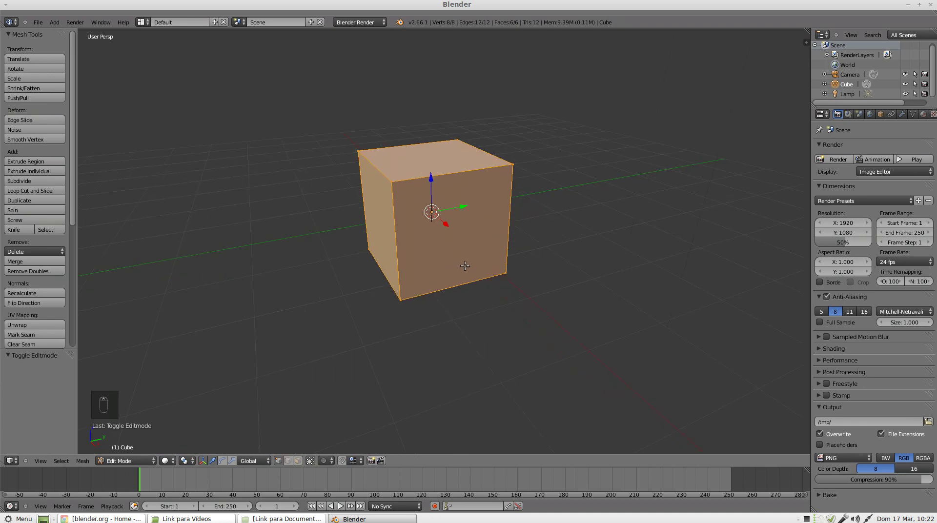
pyautogui.press('a')
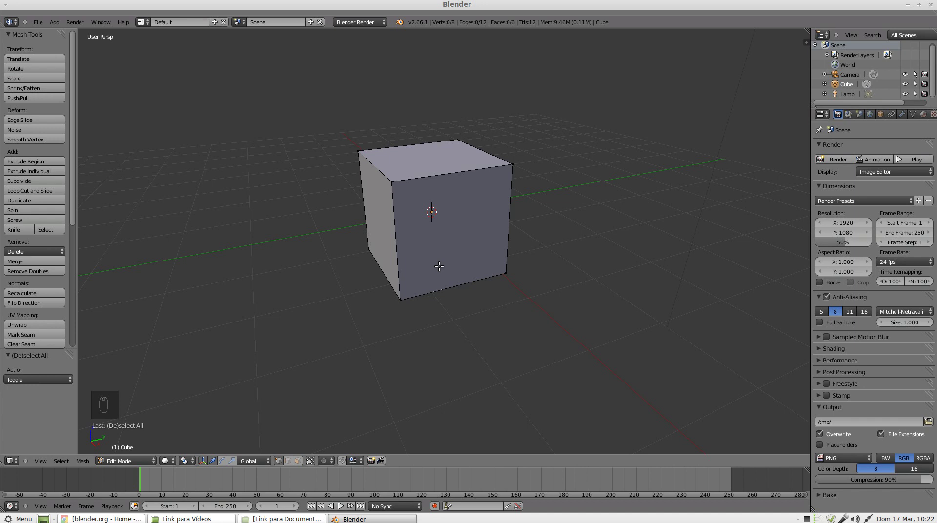
# Step: Add one horizontal loop cut around the cube and slide it down close to the base
pyautogui.hotkey('ctrl', 'r')
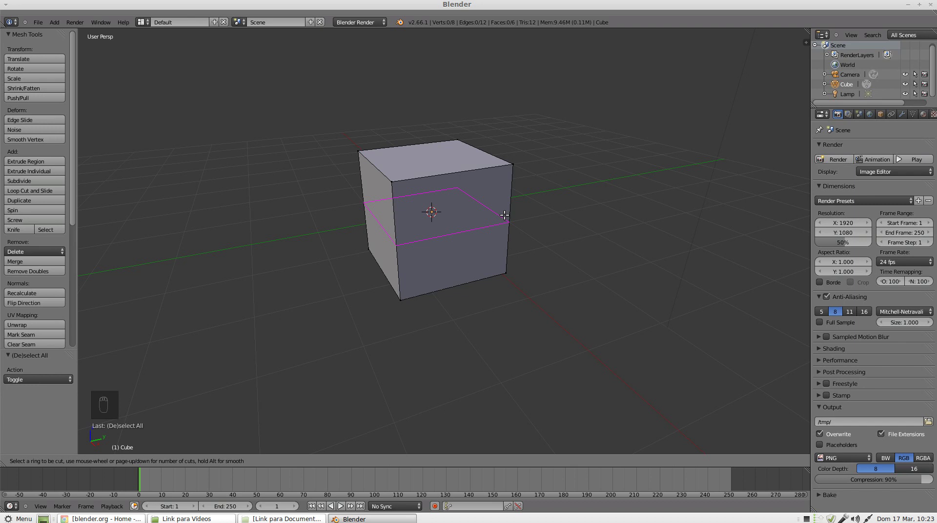
pyautogui.click(511, 214)
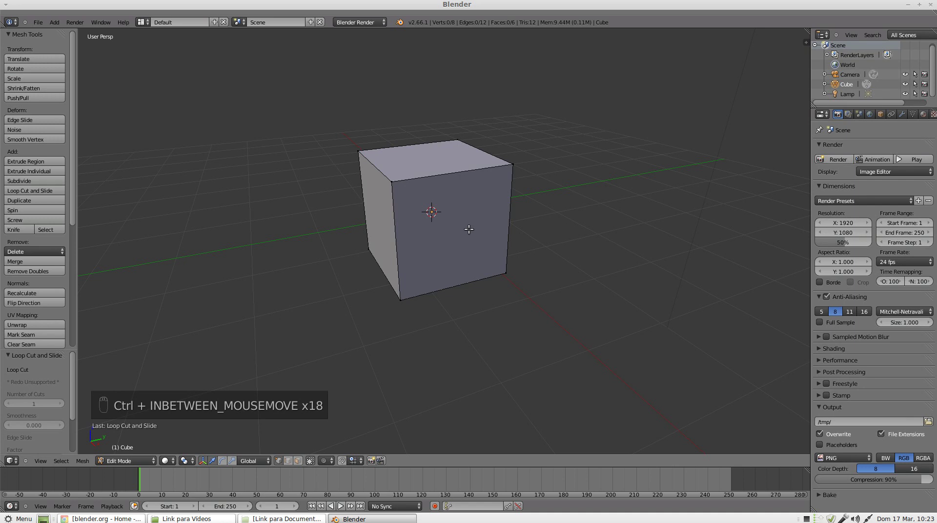
pyautogui.hotkey('ctrl', 'r')
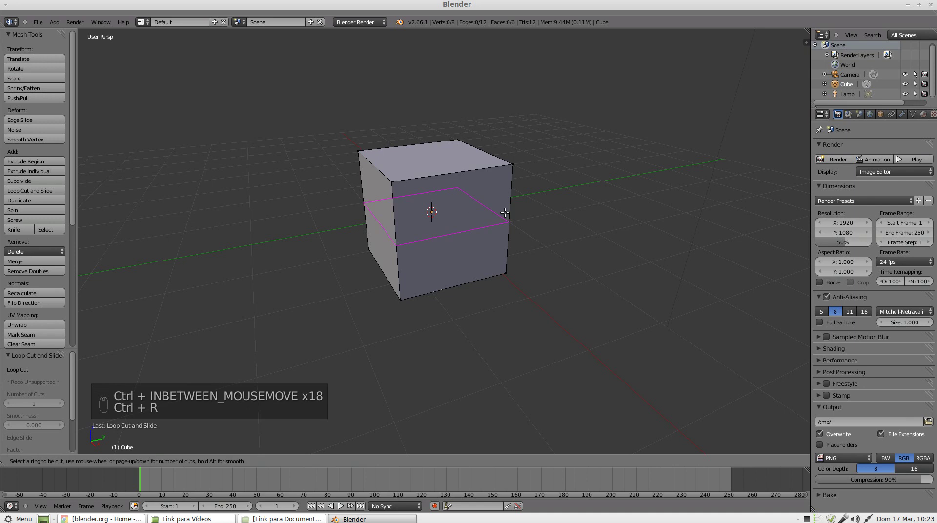
pyautogui.click(505, 212)
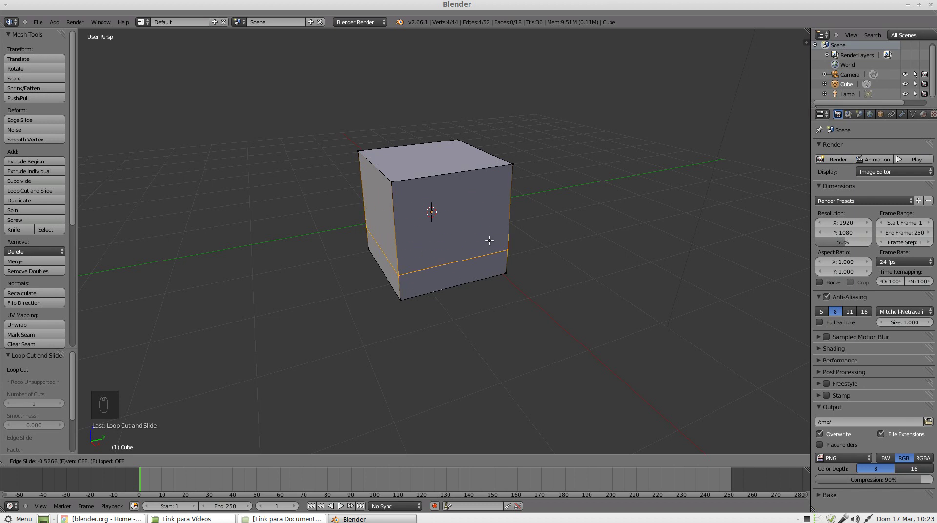
pyautogui.click(490, 246)
# Step: Scale the new edge loop uniformly to about 0.512 to form a narrow waist
pyautogui.moveTo(477, 309); pyautogui.dragTo(448, 303, button='middle')
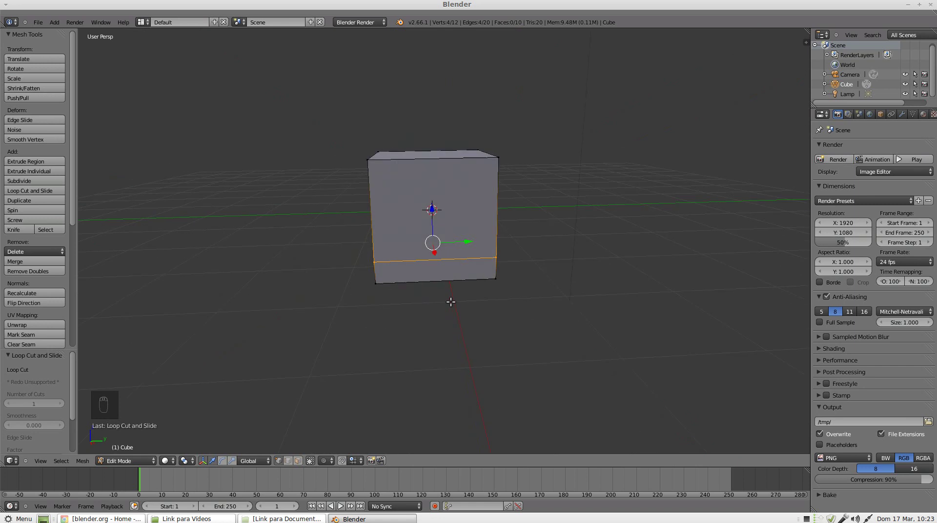
pyautogui.scroll(5, 435, 258)
pyautogui.scroll(-5, 434, 259)
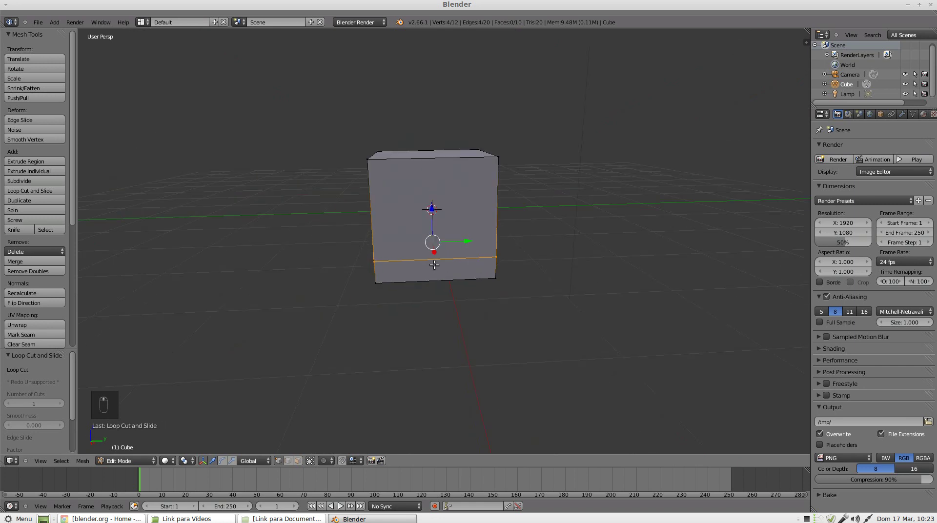
pyautogui.press('s')
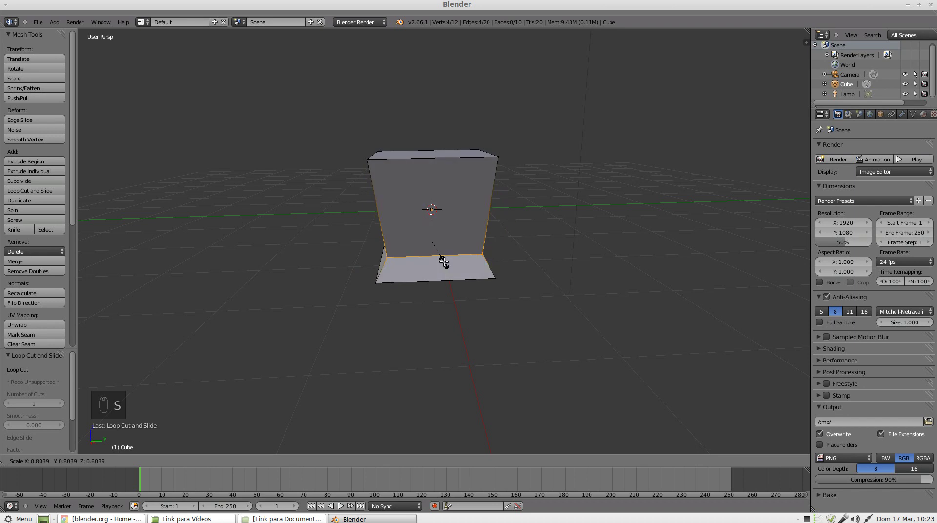
pyautogui.click(436, 258)
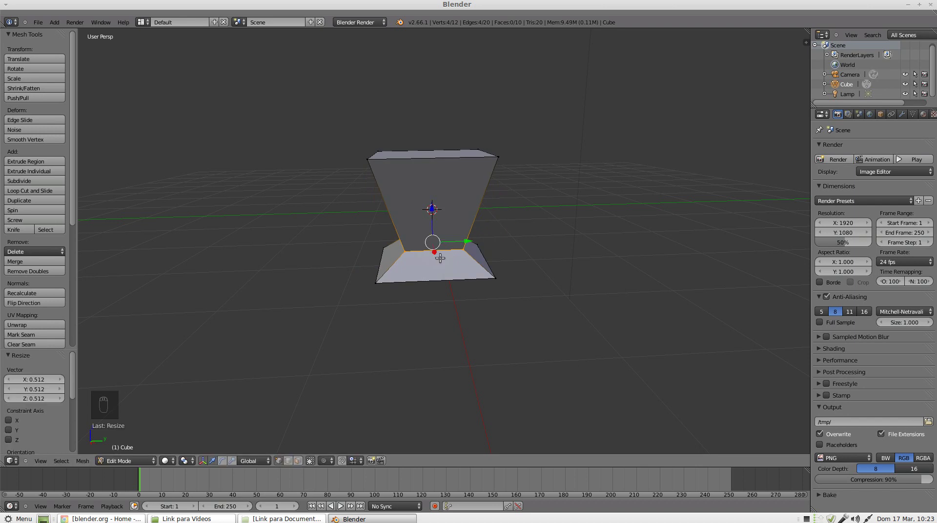
# Step: Move the waist edge loop along the Z axis by about -0.018
pyautogui.moveTo(436, 257); pyautogui.dragTo(416, 238, button='middle')
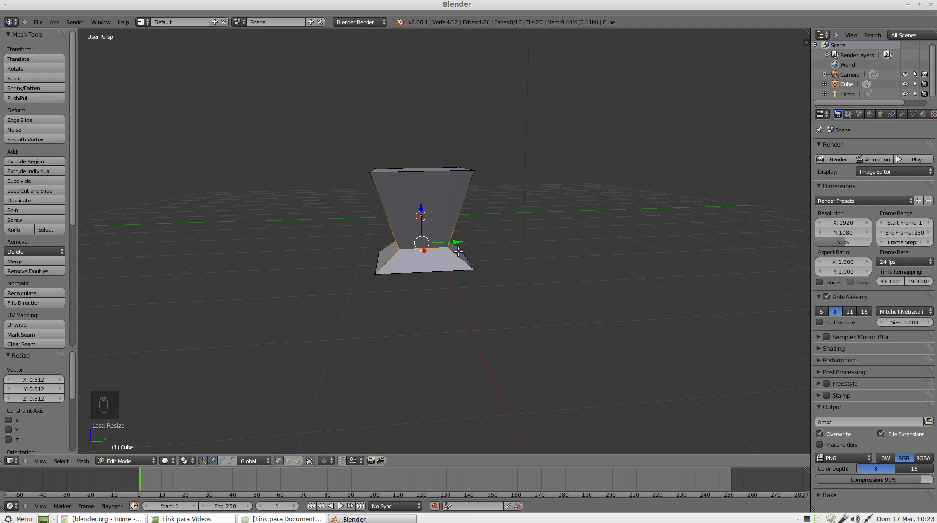
pyautogui.press('e')
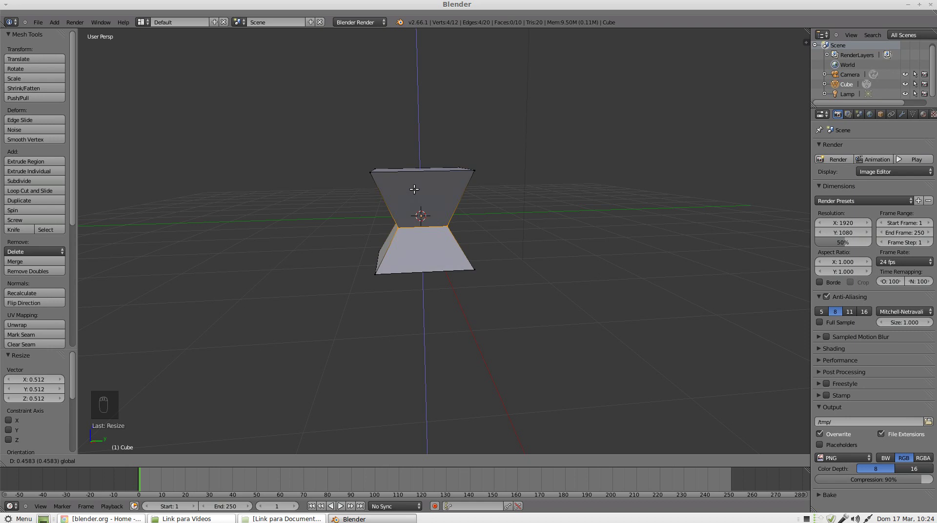
pyautogui.click(419, 214)
pyautogui.moveTo(418, 211); pyautogui.dragTo(365, 296, button='middle')
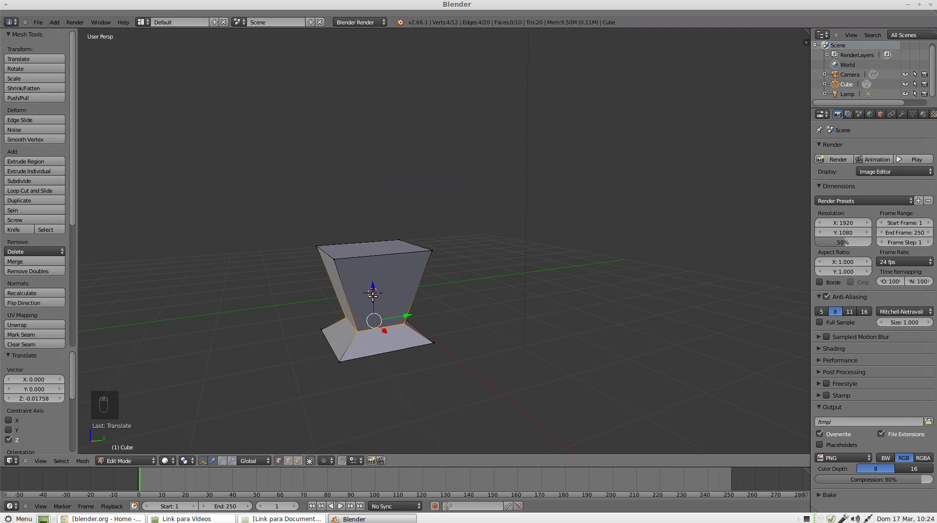
# Step: Add three evenly spaced horizontal loop cuts to the section above the waist
pyautogui.hotkey('ctrl', 'r')
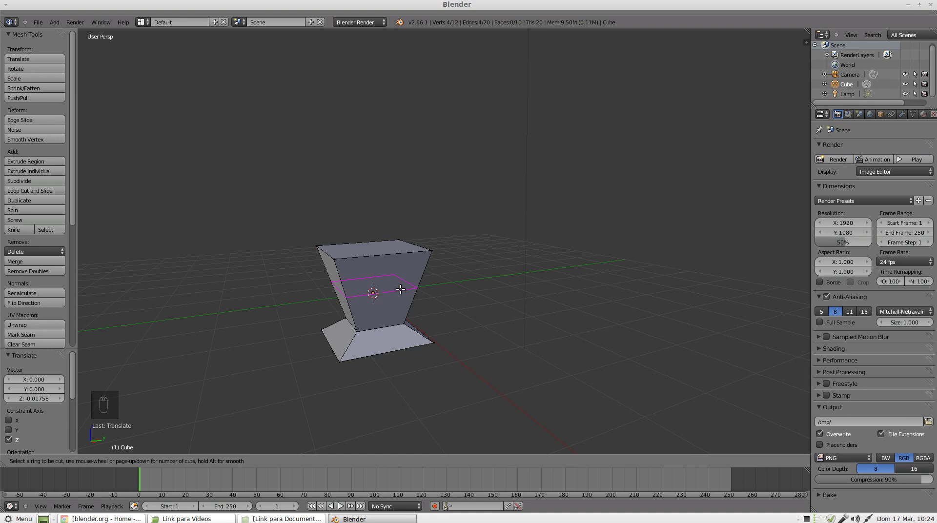
pyautogui.scroll(1, 400, 290)
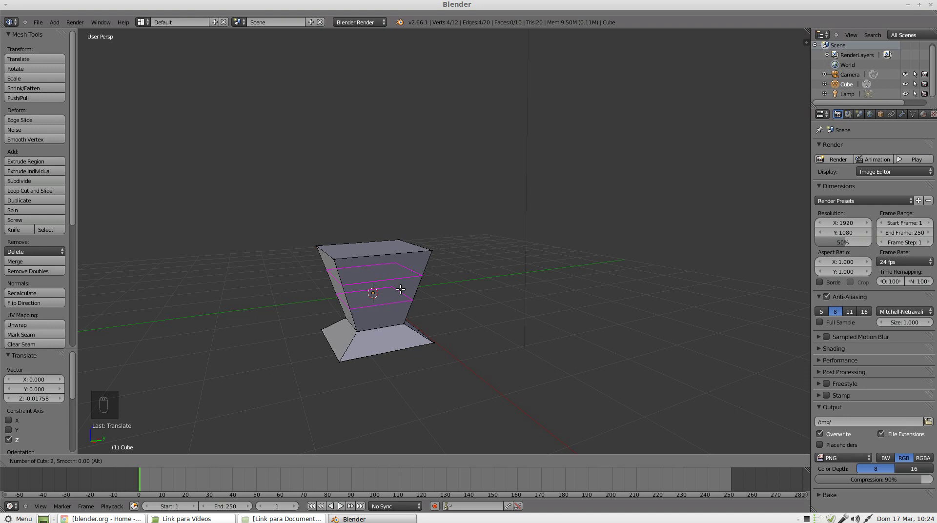
pyautogui.scroll(1, 404, 290)
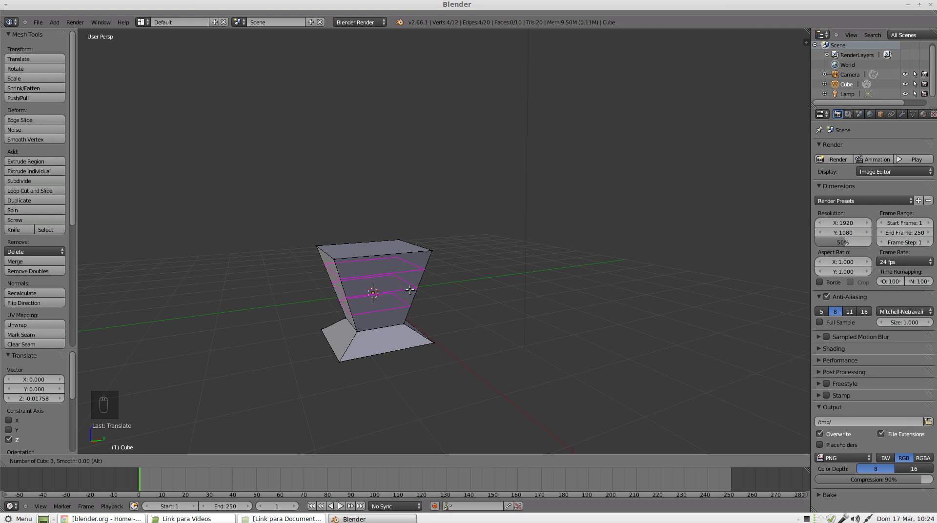
pyautogui.scroll(1, 410, 290)
pyautogui.scroll(1, 410, 290)
pyautogui.scroll(-3, 405, 291)
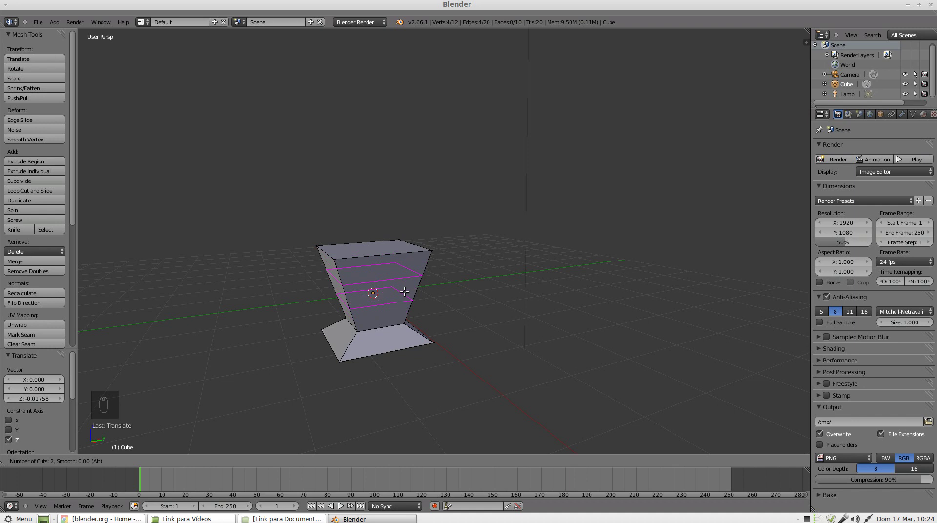
pyautogui.scroll(-1, 404, 291)
pyautogui.click(404, 292)
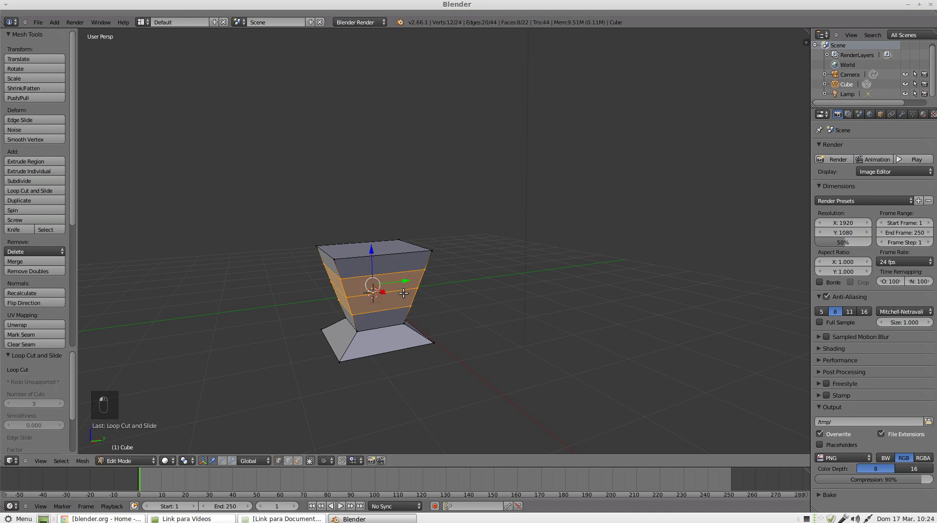
# Step: Add one vertical loop cut around the model, centred without any slide offset
pyautogui.scroll(4, 373, 295)
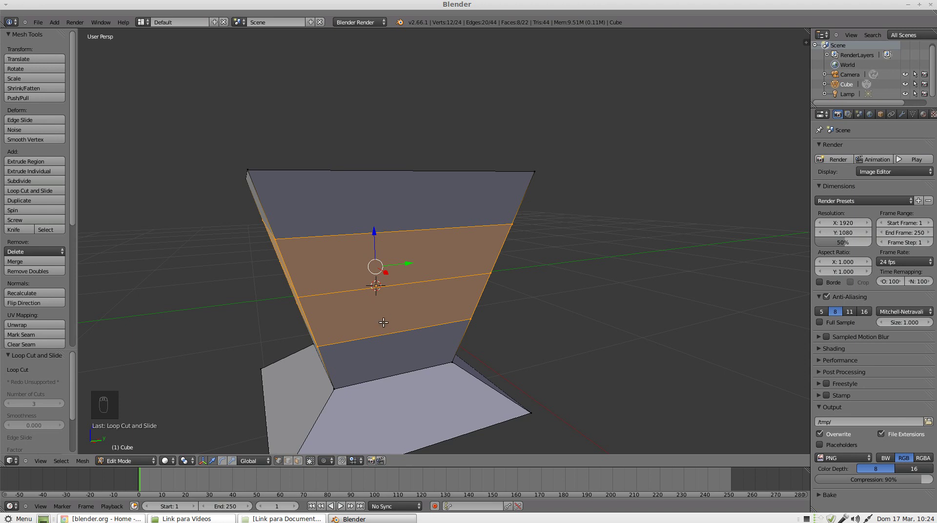
pyautogui.scroll(-3, 383, 321)
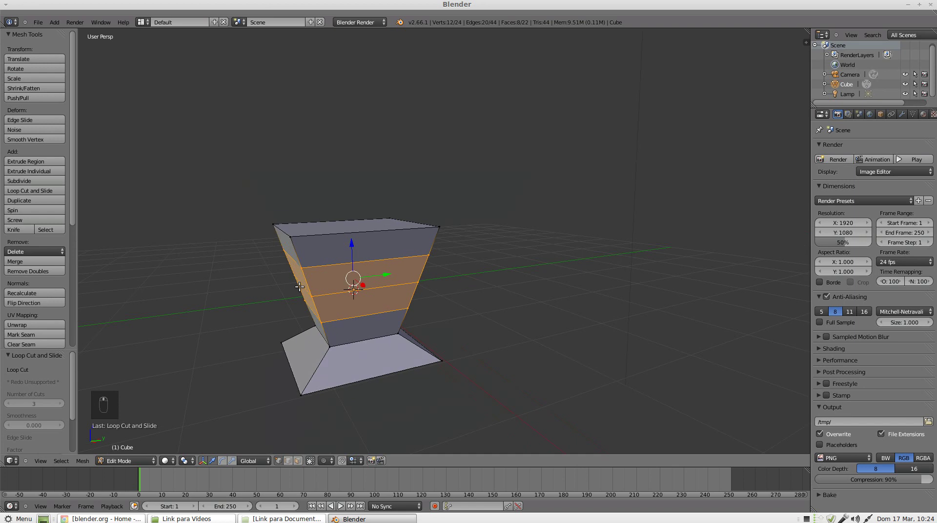
pyautogui.moveTo(299, 286)
pyautogui.mouseDown(button='middle')
pyautogui.moveTo(217, 287)
pyautogui.moveTo(323, 287)
pyautogui.moveTo(310, 283)
pyautogui.mouseUp(button='middle')
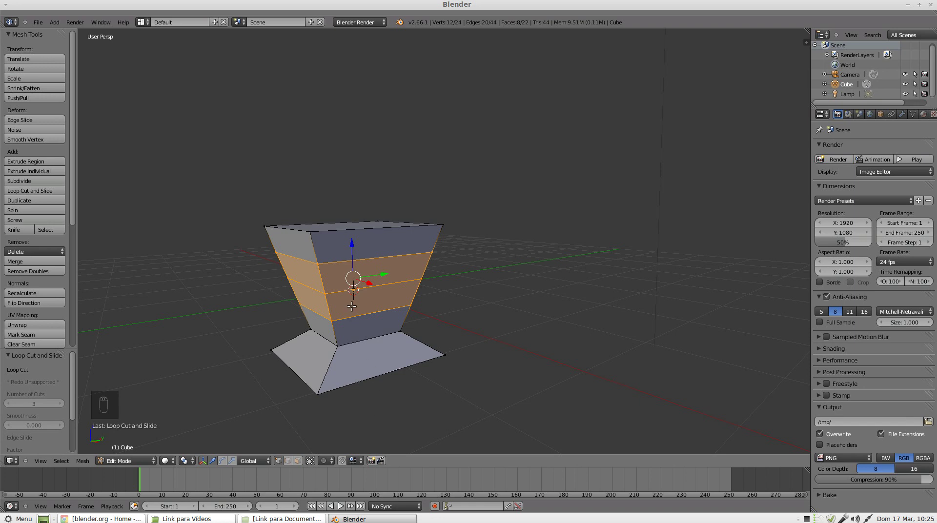
pyautogui.hotkey('ctrl', 'r')
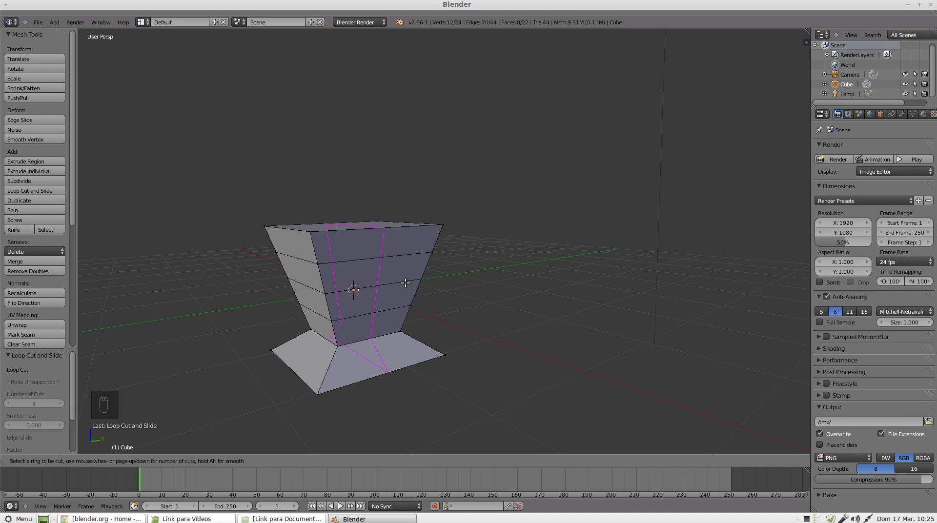
pyautogui.click(331, 263)
pyautogui.rightClick(331, 263)
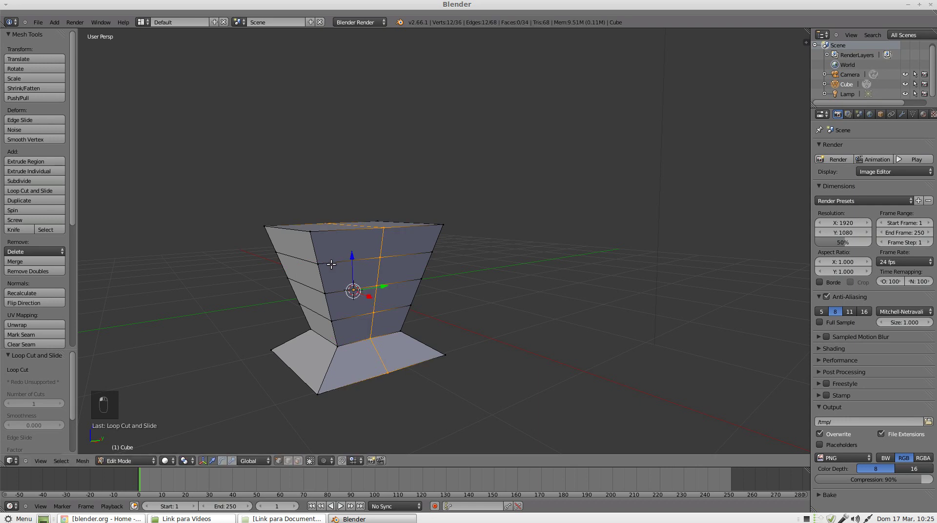
# Step: Move the vertical edge loop along the Y axis by about -0.11 and clear the selection
pyautogui.press('g')
pyautogui.press('y')
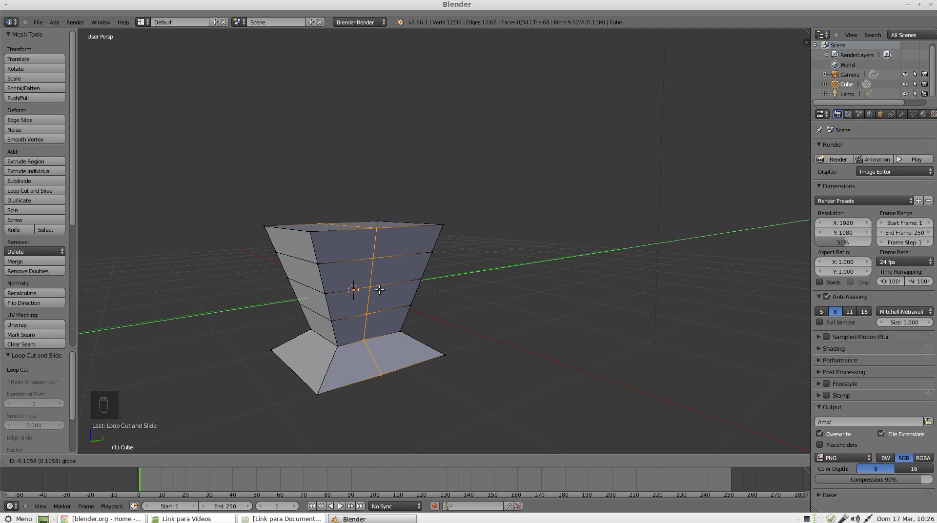
pyautogui.click(380, 290)
pyautogui.press('a')
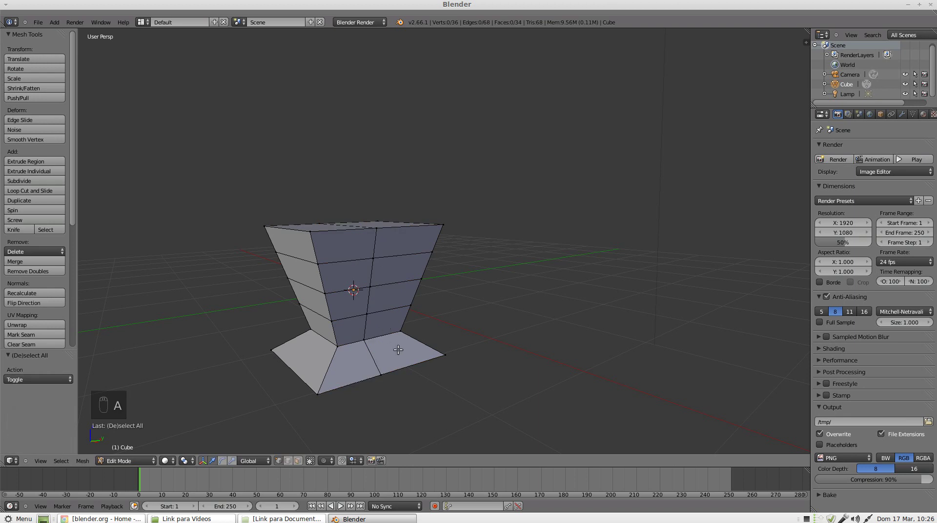
# Step: Select the six vertices of the uppermost horizontal cut one by one around the model
pyautogui.moveTo(295, 215); pyautogui.dragTo(249, 248, button='middle')
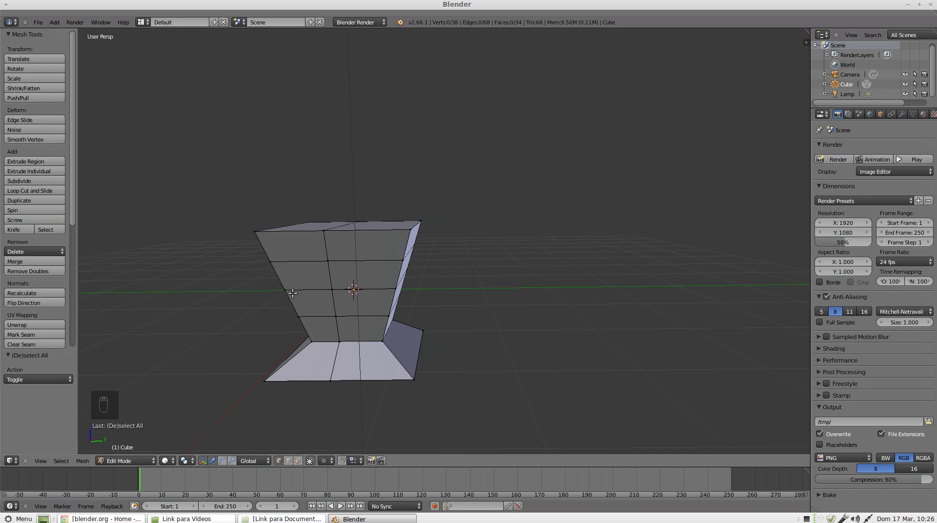
pyautogui.moveTo(454, 251); pyautogui.dragTo(345, 274, button='middle')
pyautogui.moveTo(248, 270); pyautogui.dragTo(390, 264, button='middle')
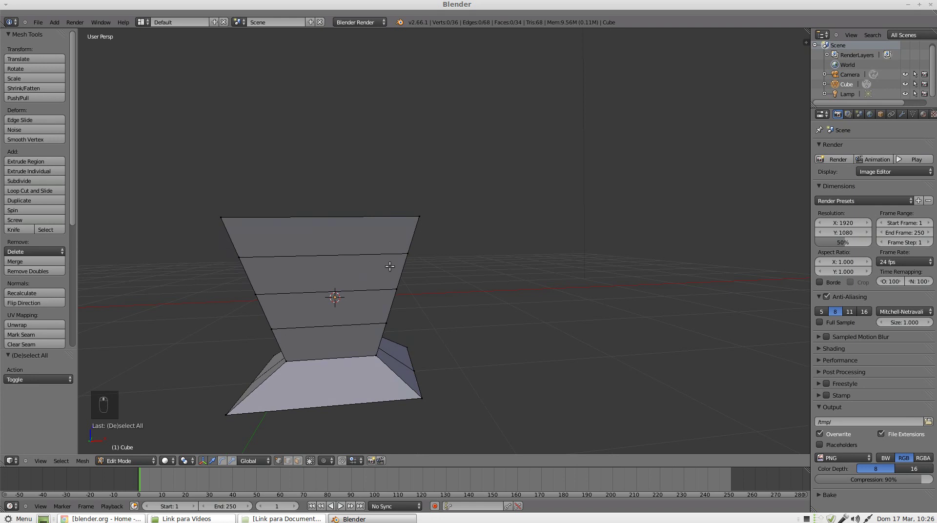
pyautogui.rightClick(408, 253)
pyautogui.keyDown('shift'); pyautogui.rightClick(239, 258); pyautogui.keyUp('shift')
pyautogui.moveTo(255, 272); pyautogui.dragTo(303, 272, button='middle')
pyautogui.keyDown('shift'); pyautogui.rightClick(228, 267); pyautogui.keyUp('shift')
pyautogui.keyDown('shift'); pyautogui.moveTo(191, 267); pyautogui.dragTo(436, 252, button='middle'); pyautogui.keyUp('shift')
pyautogui.keyDown('shift'); pyautogui.rightClick(419, 251); pyautogui.keyUp('shift')
pyautogui.keyDown('shift'); pyautogui.rightClick(386, 241); pyautogui.keyUp('shift')
pyautogui.keyDown('shift'); pyautogui.rightClick(425, 253); pyautogui.keyUp('shift')
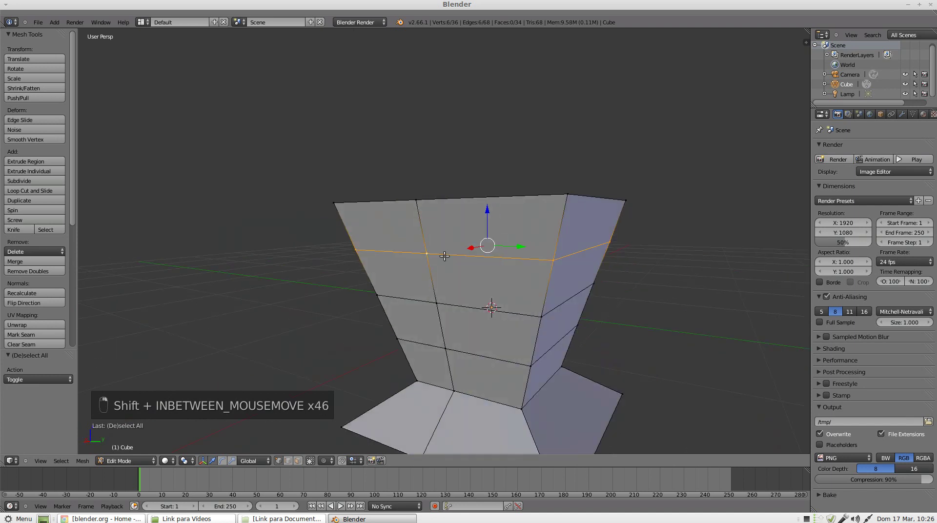
pyautogui.scroll(-4, 444, 256)
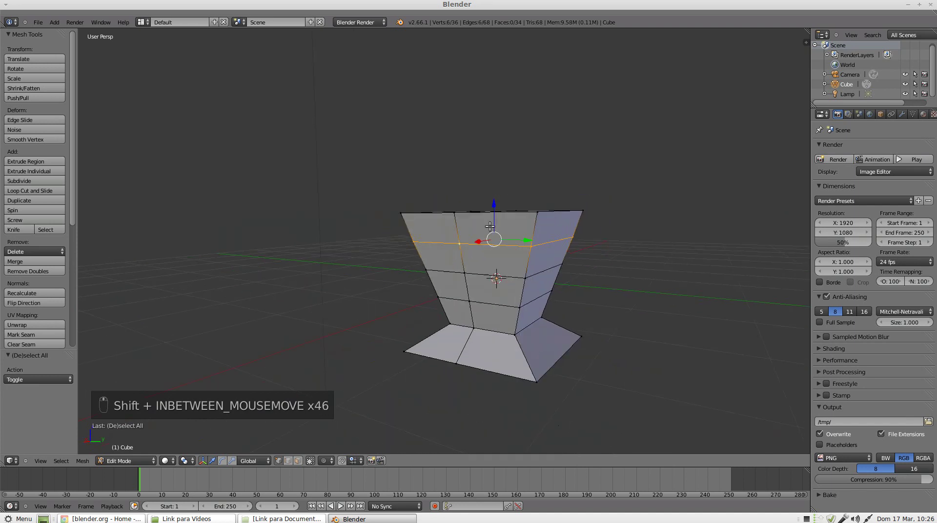
pyautogui.moveTo(493, 245); pyautogui.dragTo(389, 278, button='middle')
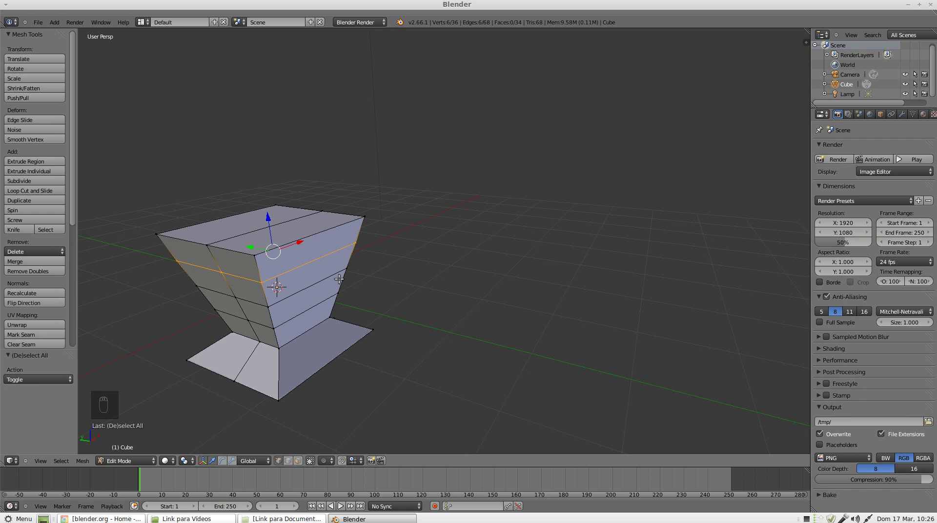
# Step: Clear the selection and select the entire uppermost horizontal cut at once as an edge loop
pyautogui.press('a')
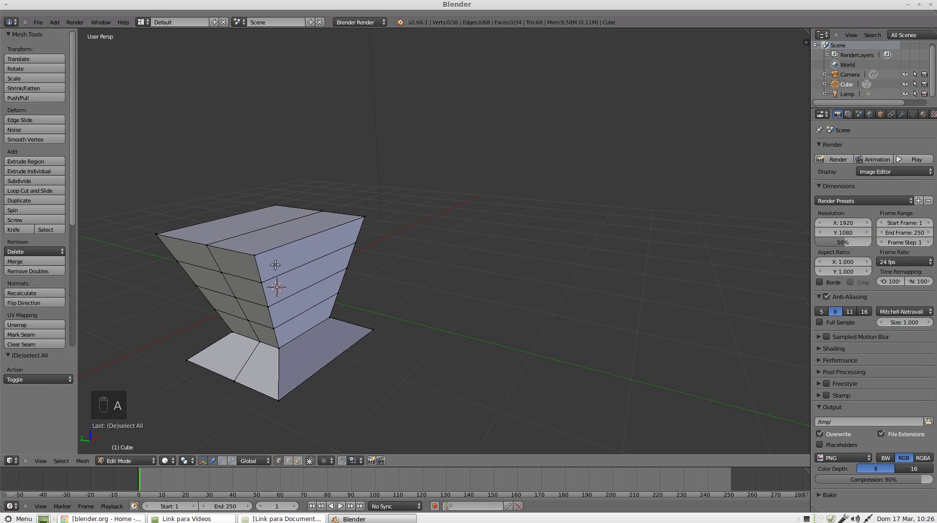
pyautogui.rightClick(260, 280)
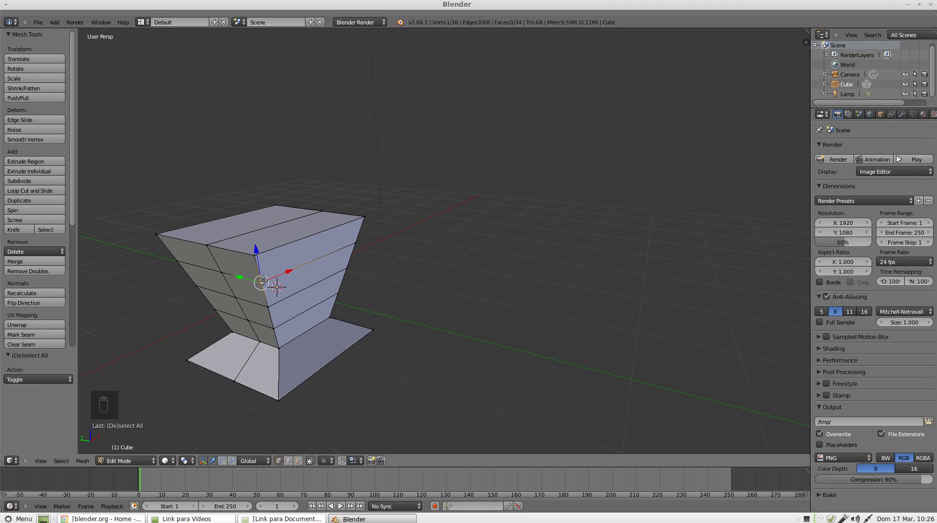
pyautogui.keyDown('alt'); pyautogui.rightClick(263, 281); pyautogui.keyUp('alt')
pyautogui.moveTo(266, 281); pyautogui.dragTo(427, 271, button='middle')
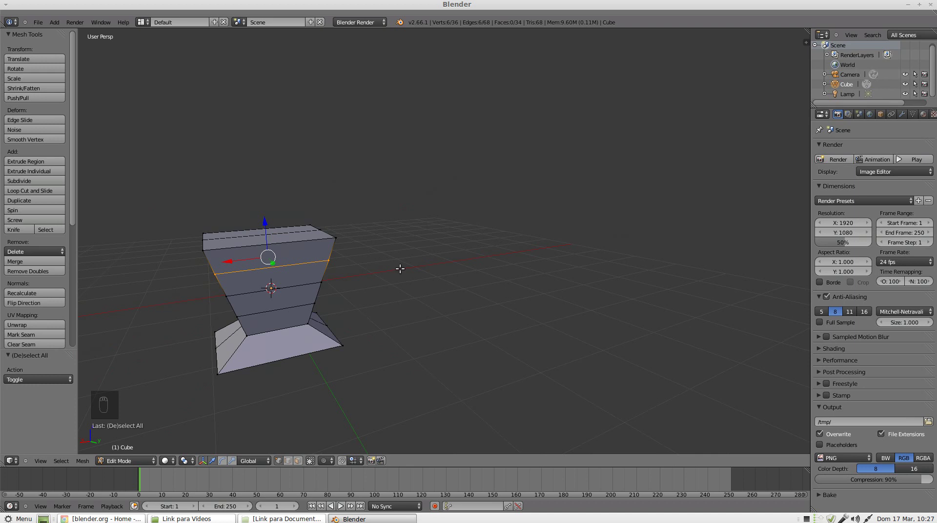
# Step: Add the entire vertical edge loop around the model to the selected uppermost horizontal cut
pyautogui.moveTo(255, 286); pyautogui.dragTo(339, 283, button='middle')
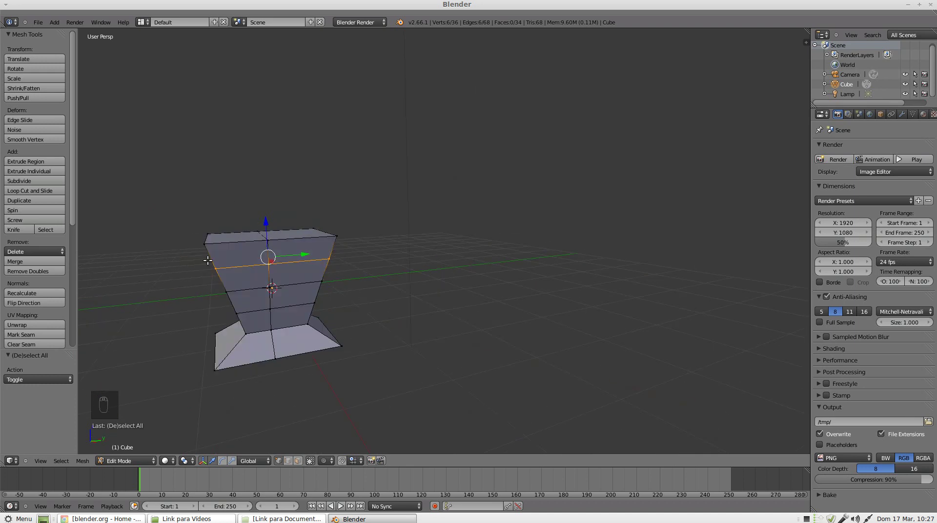
pyautogui.keyDown('alt'); pyautogui.keyDown('shift'); pyautogui.rightClick(271, 295); pyautogui.keyUp('shift'); pyautogui.keyUp('alt')
pyautogui.moveTo(261, 323); pyautogui.dragTo(469, 356, button='middle')
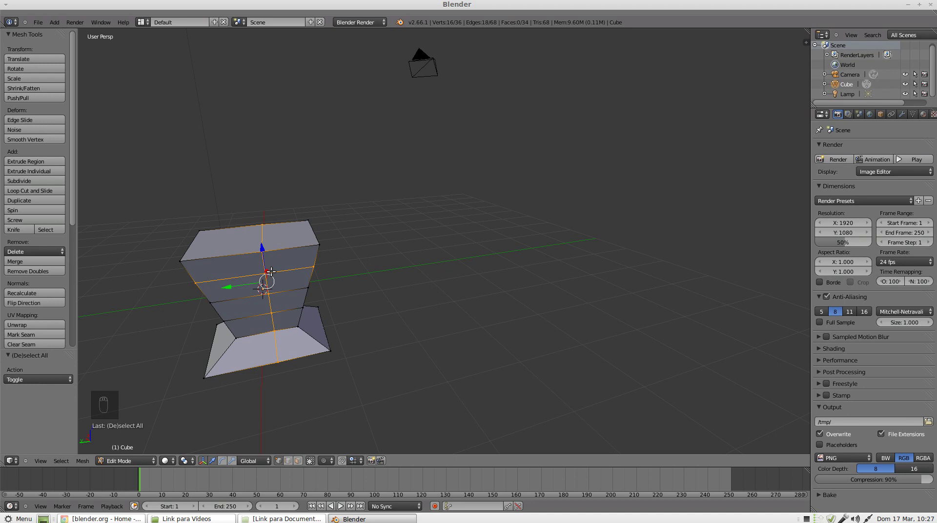
pyautogui.moveTo(215, 296); pyautogui.dragTo(249, 217, button='middle')
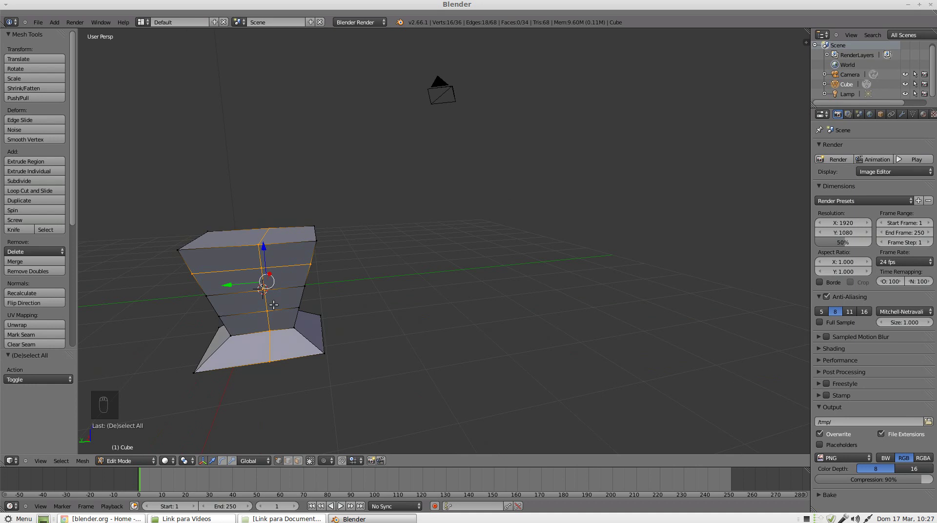
# Step: Try scaling the two selected edge loops uniformly by 1.389, and undo the scaling
pyautogui.press('s')
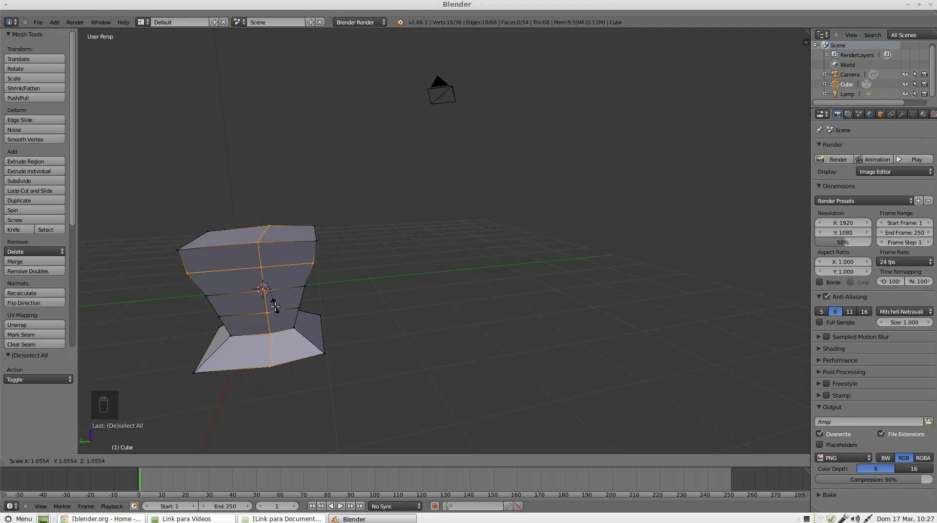
pyautogui.click(271, 314)
pyautogui.moveTo(273, 313); pyautogui.dragTo(308, 297, button='middle')
pyautogui.scroll(-2, 348, 326)
pyautogui.scroll(2, 312, 299)
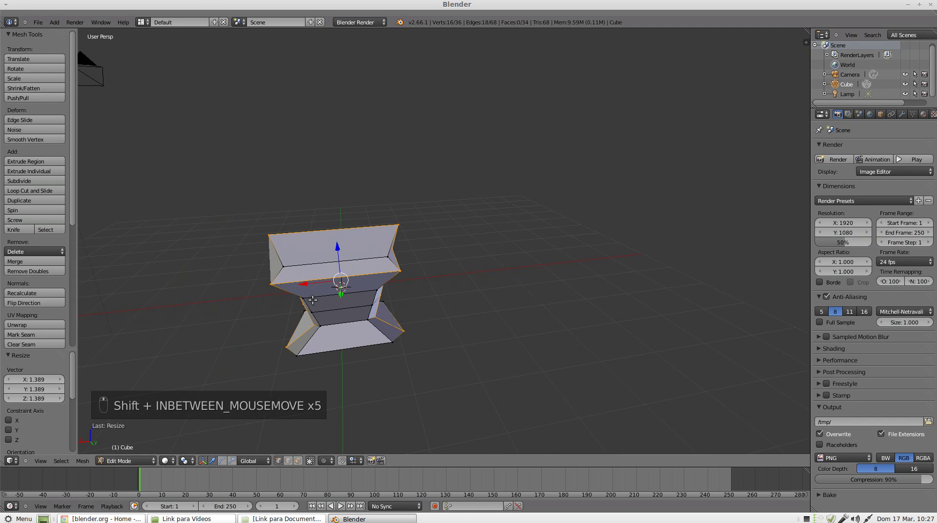
pyautogui.scroll(4, 312, 300)
pyautogui.scroll(-3, 391, 292)
pyautogui.moveTo(388, 291); pyautogui.dragTo(273, 286, button='middle')
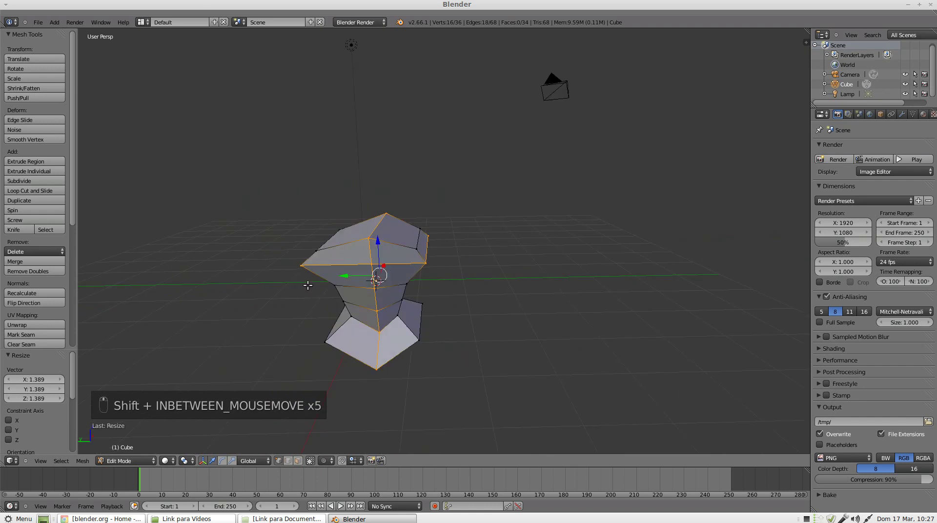
pyautogui.hotkey('ctrl', 'z')
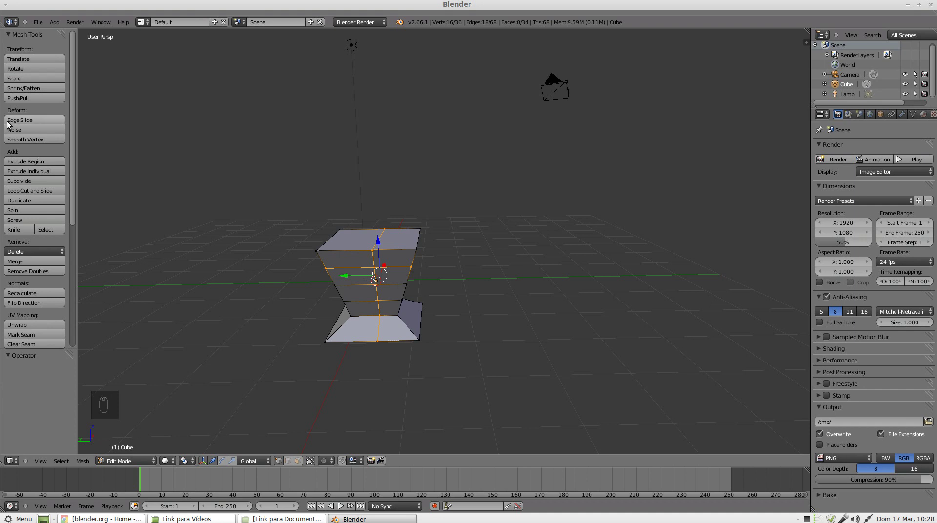
# Step: Clear the mesh selection and keep the list of mesh tools expanded
pyautogui.press('a')
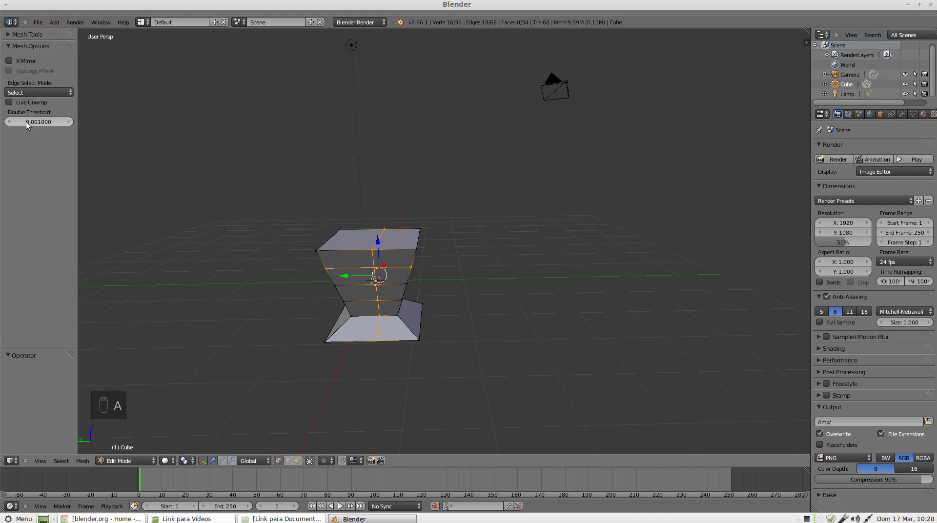
pyautogui.press('a')
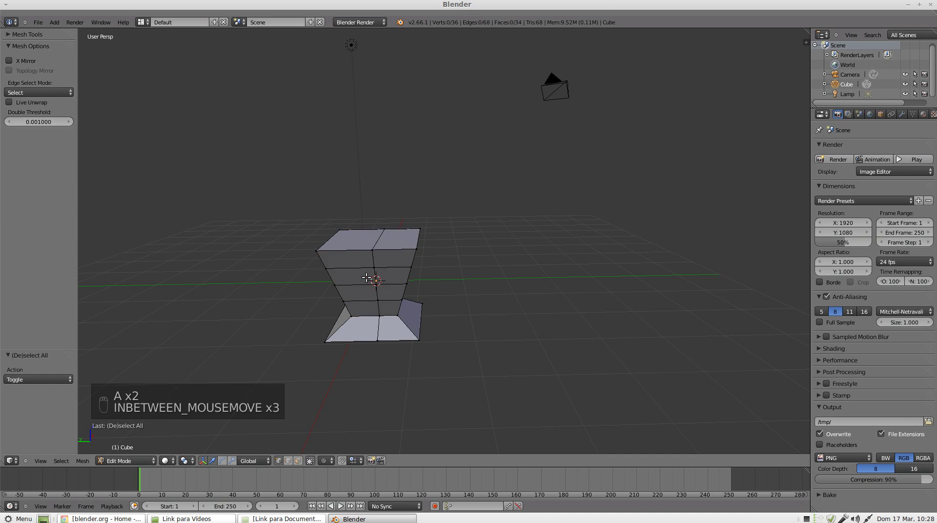
pyautogui.press('a')
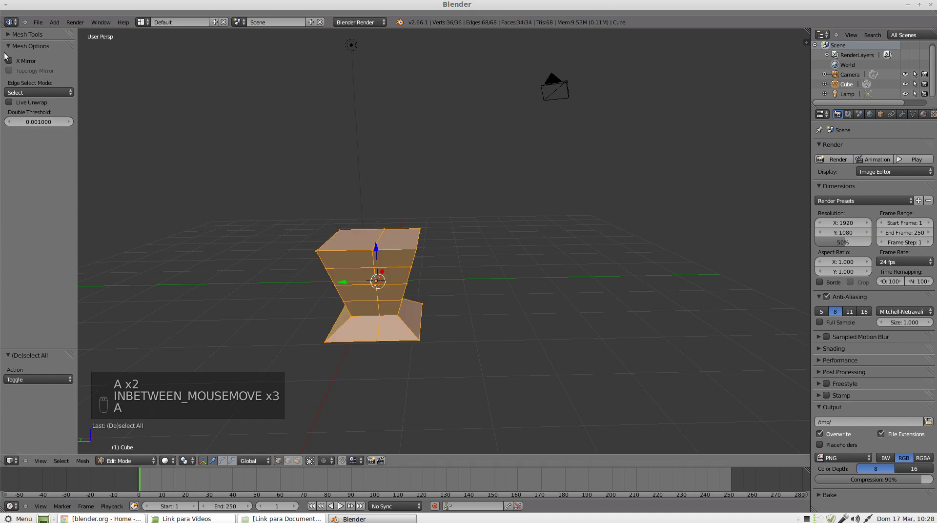
pyautogui.click(8, 35)
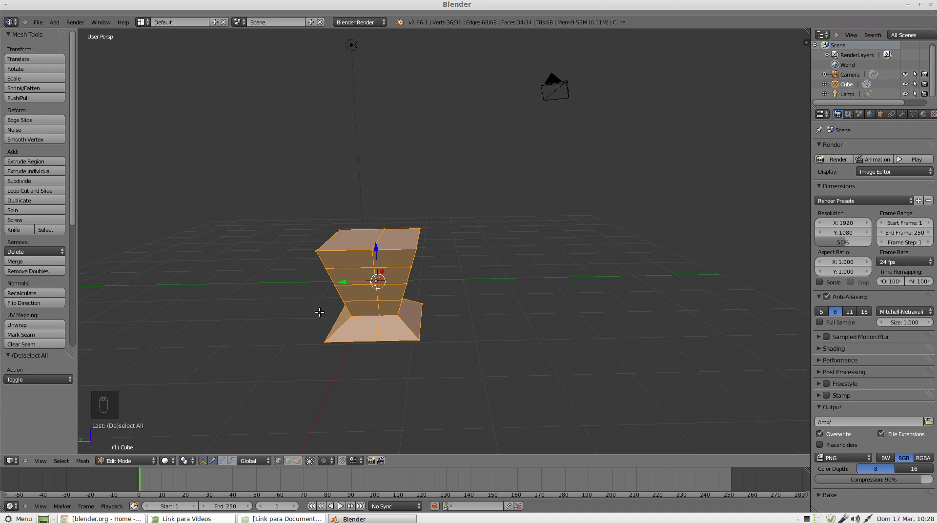
pyautogui.press('a')
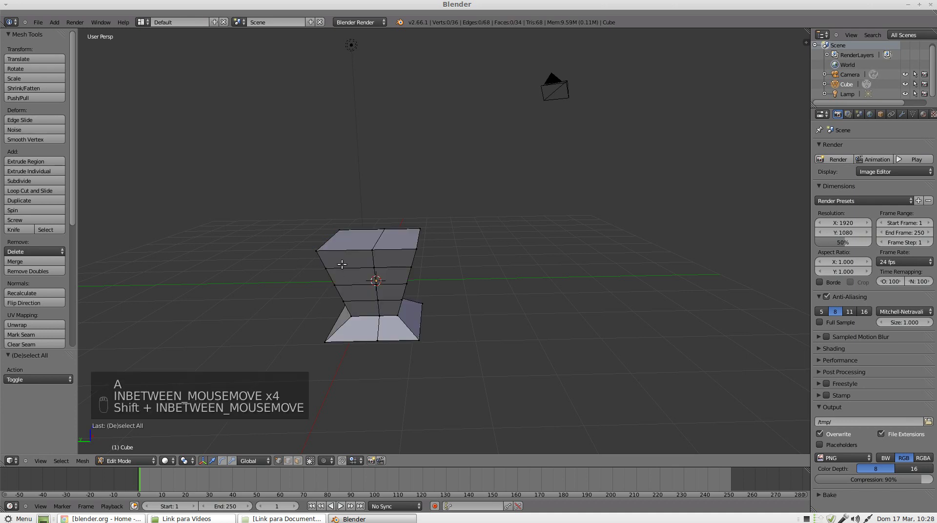
# Step: Try sliding the uppermost horizontal cut down onto the cut below it with Edge Slide at 1.0
pyautogui.keyDown('alt'); pyautogui.rightClick(342, 261); pyautogui.keyUp('alt')
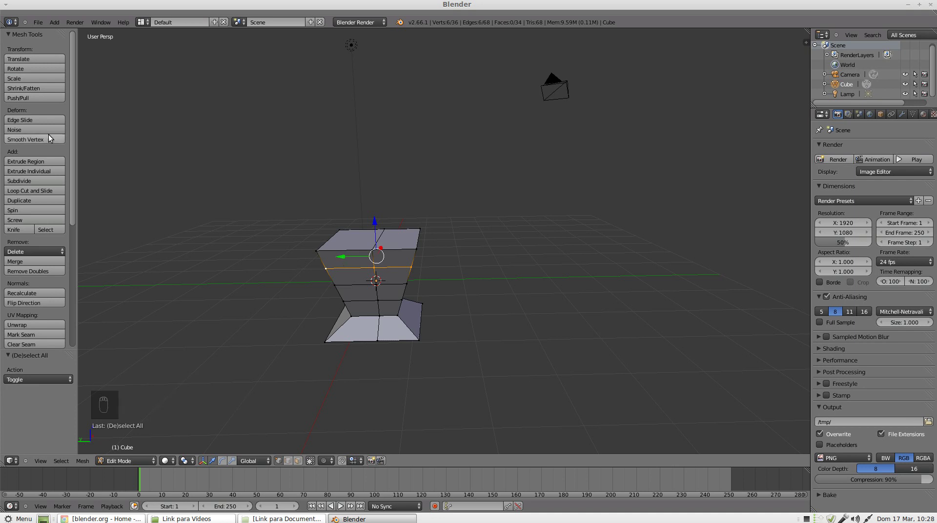
pyautogui.click(29, 123)
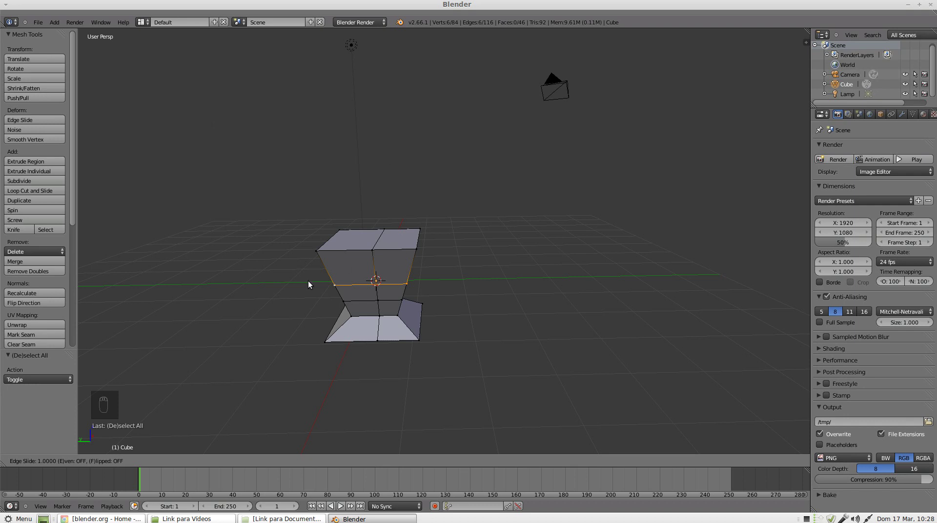
pyautogui.click(277, 288)
pyautogui.scroll(2, 347, 287)
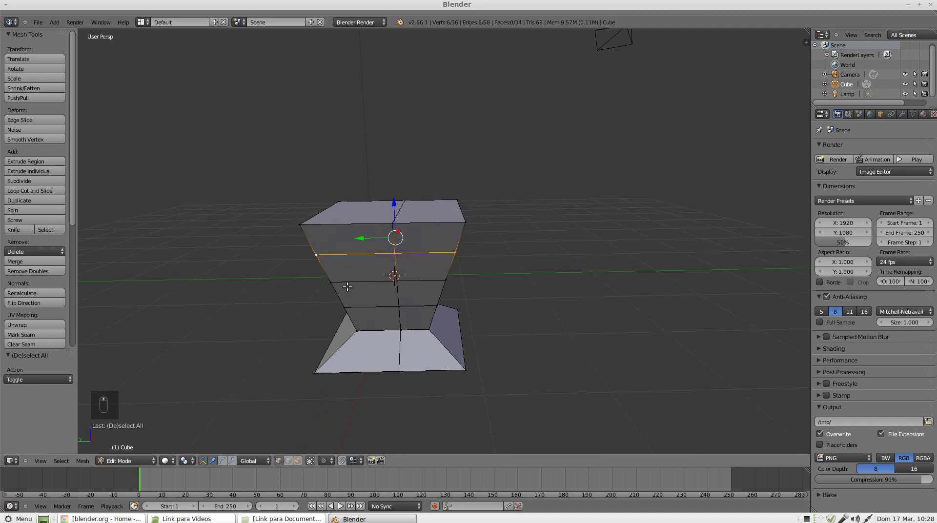
pyautogui.scroll(3, 347, 287)
# Step: Select only the second horizontal cut from the top and try an Edge Slide of about -0.47 on it
pyautogui.press('a')
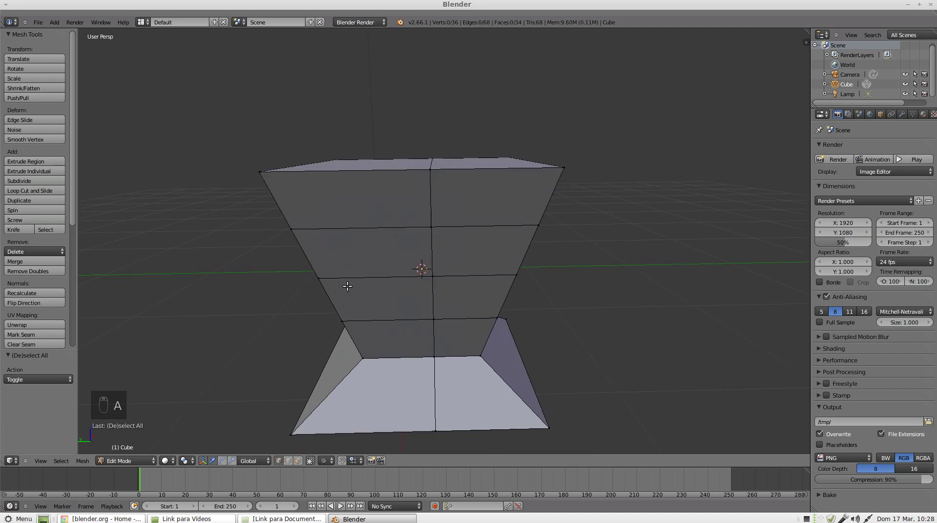
pyautogui.keyDown('alt'); pyautogui.keyDown('shift'); pyautogui.click(363, 277); pyautogui.keyUp('shift'); pyautogui.keyUp('alt')
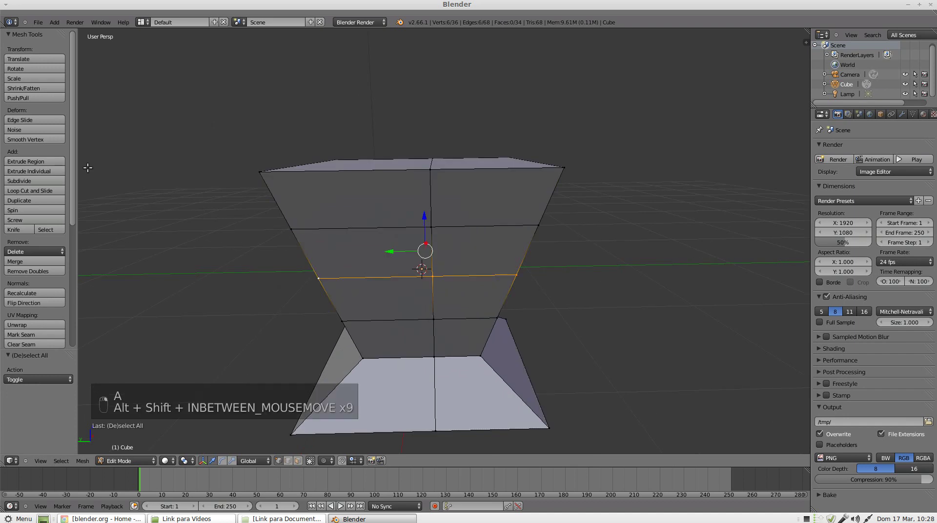
pyautogui.click(53, 120)
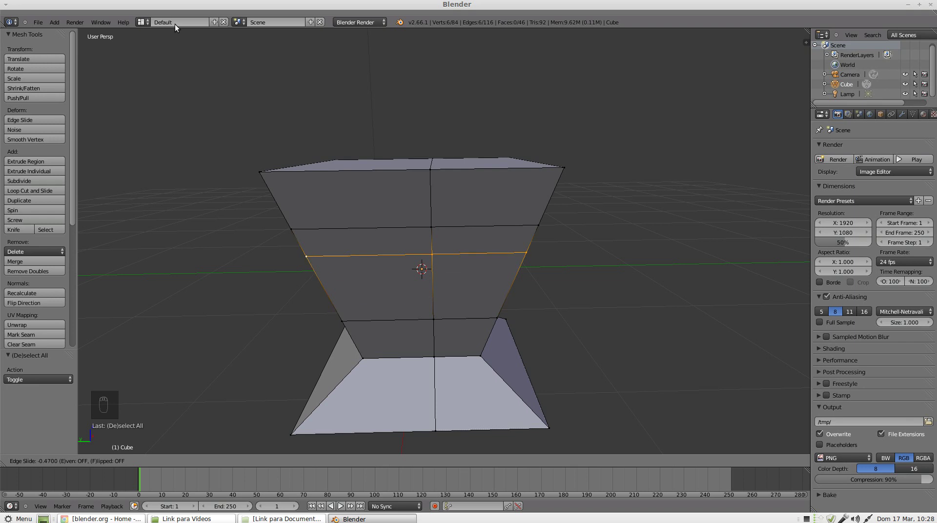
pyautogui.click(171, 96)
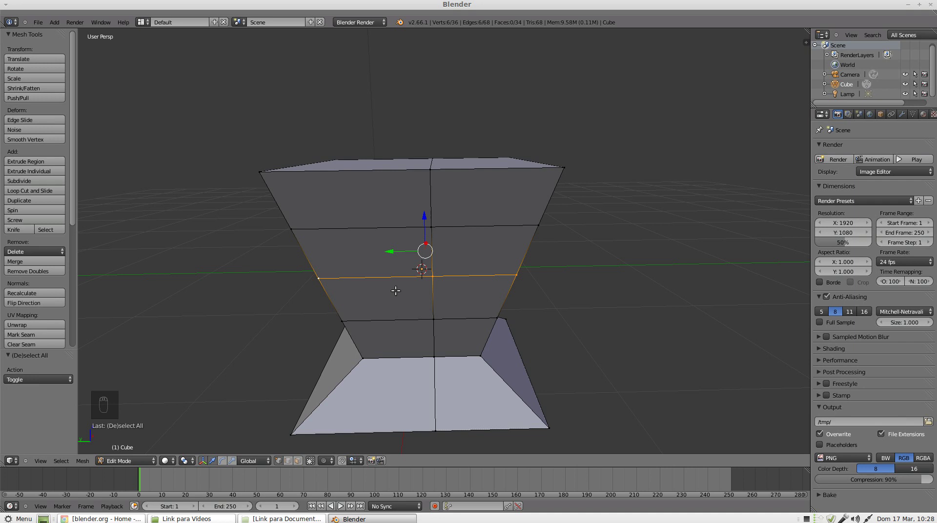
# Step: Try Edge Slide again on the second horizontal cut, using the Edges commands, with a value of about 0.49
pyautogui.hotkey('ctrl', 'e')
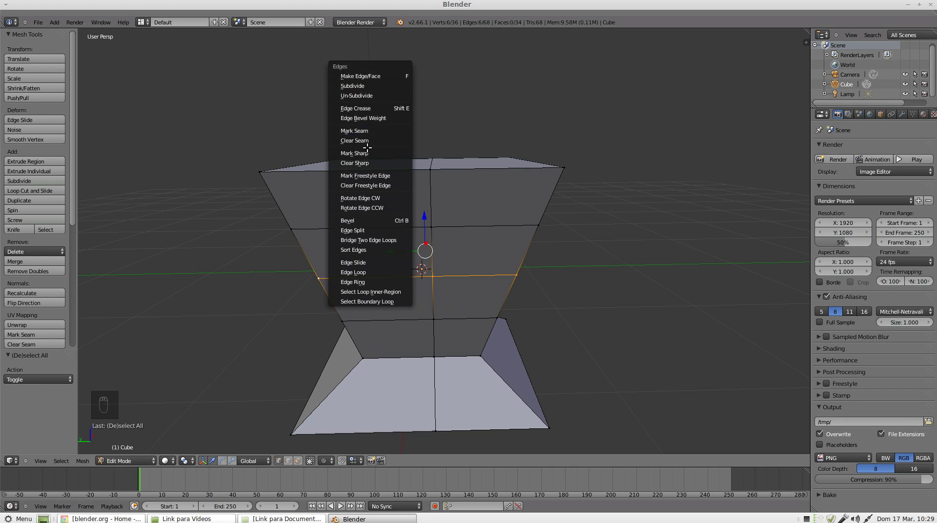
pyautogui.click(385, 262)
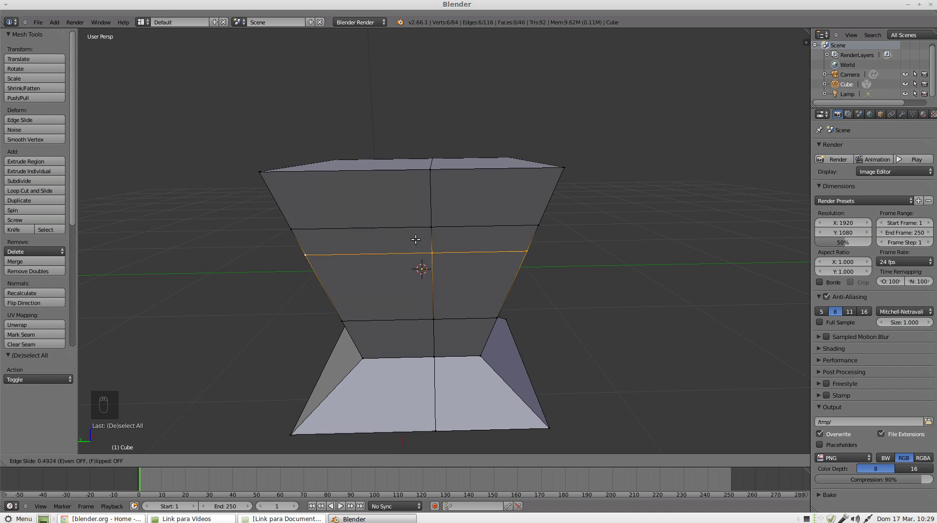
pyautogui.click(411, 271)
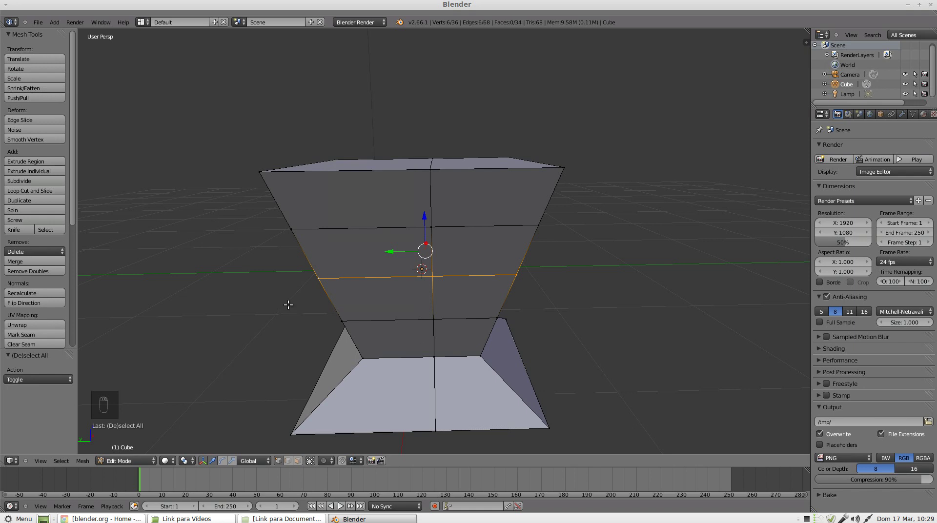
# Step: Try Smooth Vertex on the second horizontal cut only, and undo the smoothing
pyautogui.click(49, 142)
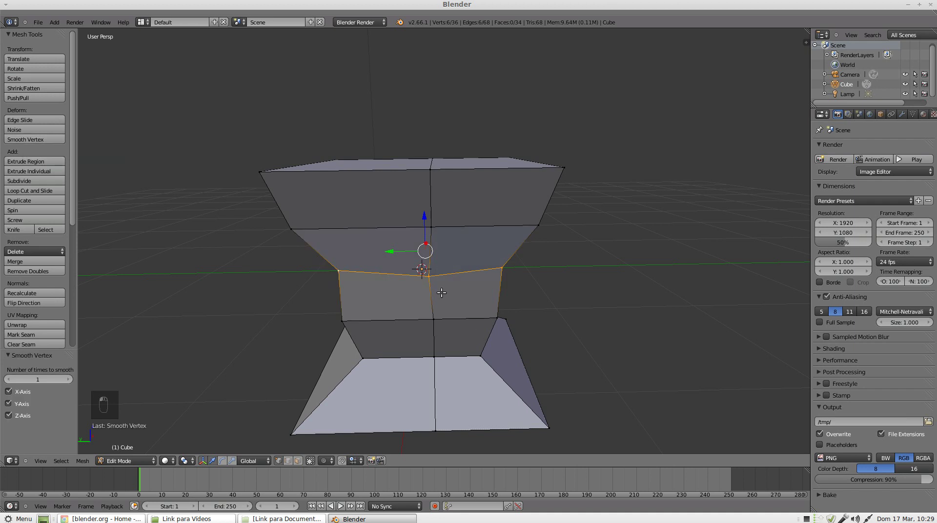
pyautogui.moveTo(517, 286)
pyautogui.mouseDown(button='middle')
pyautogui.moveTo(424, 281)
pyautogui.moveTo(511, 294)
pyautogui.mouseUp(button='middle')
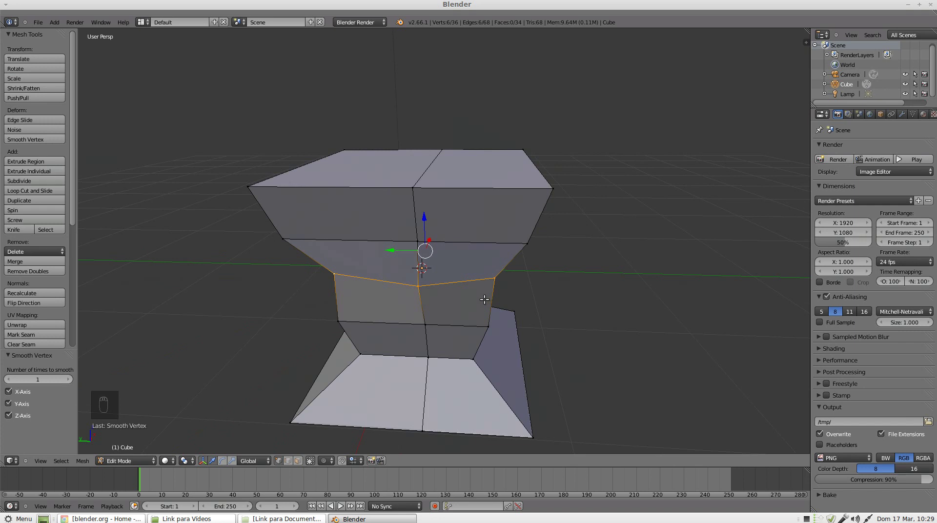
pyautogui.hotkey('ctrl', 'z')
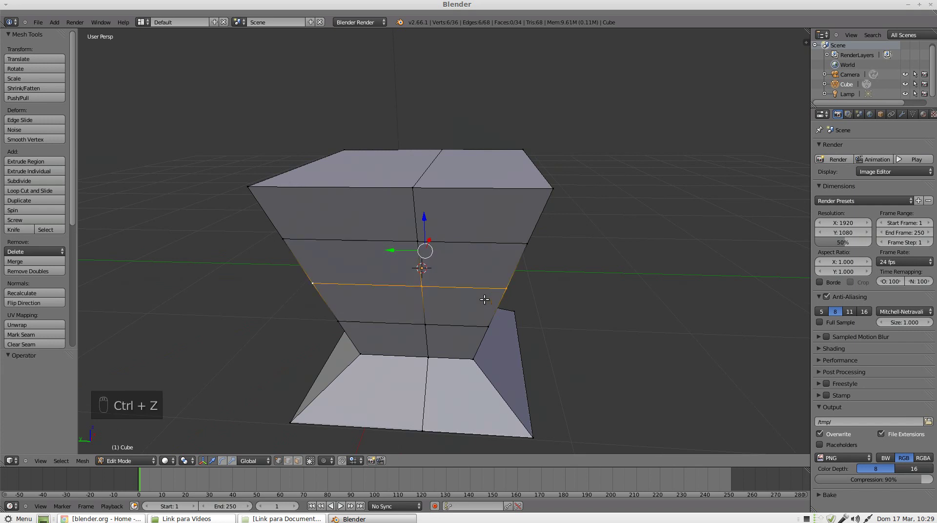
# Step: Apply Smooth Vertex twice to the whole mesh and clear the selection
pyautogui.press('a')
pyautogui.press('a')
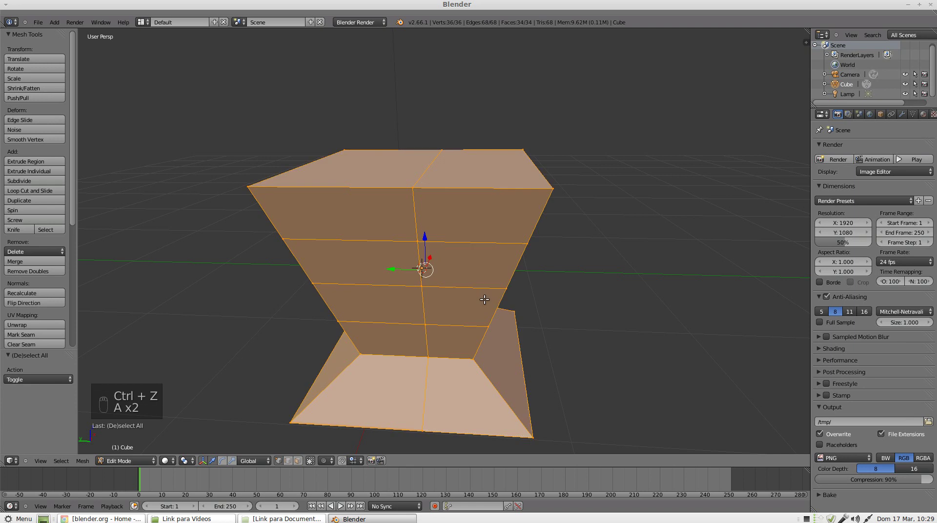
pyautogui.click(42, 140)
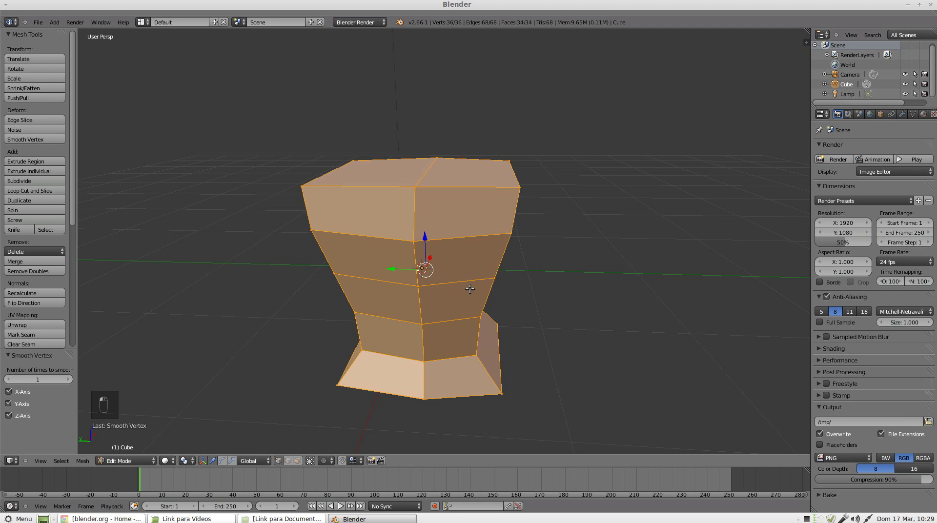
pyautogui.moveTo(469, 289)
pyautogui.mouseDown(button='middle')
pyautogui.moveTo(371, 258)
pyautogui.moveTo(477, 293)
pyautogui.mouseUp(button='middle')
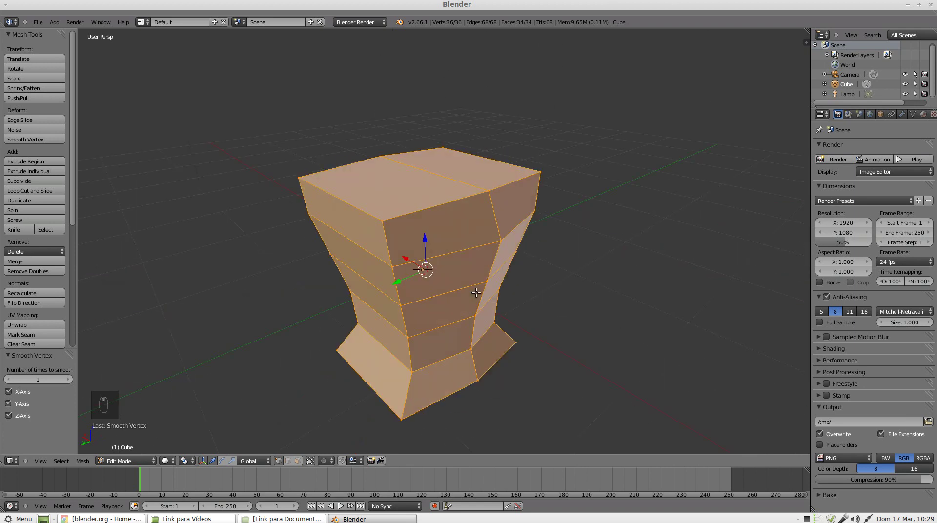
pyautogui.scroll(2, 476, 293)
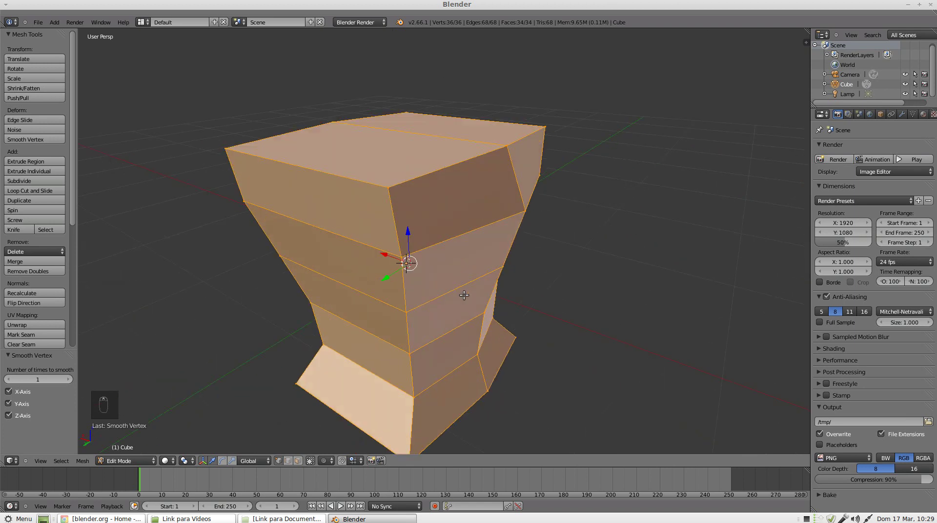
pyautogui.click(33, 142)
pyautogui.moveTo(437, 260); pyautogui.dragTo(364, 259, button='middle')
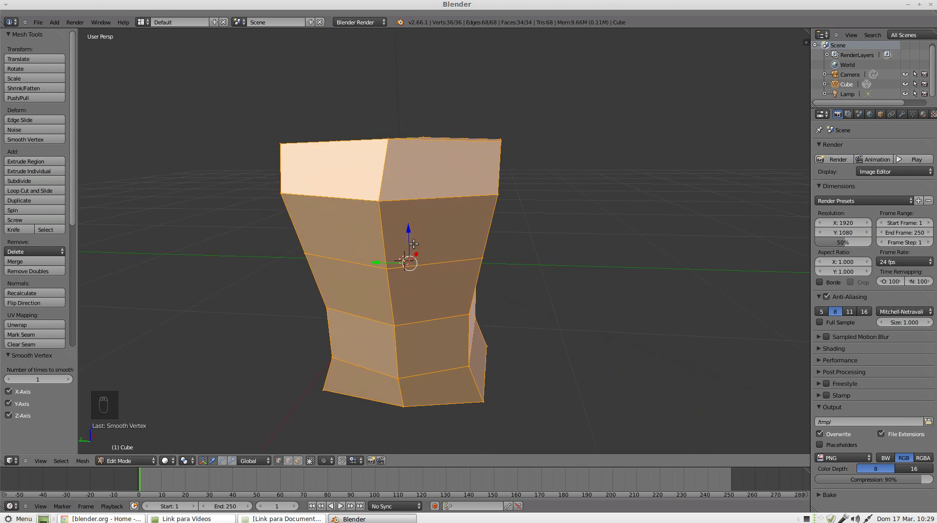
pyautogui.moveTo(413, 244); pyautogui.dragTo(435, 295, button='middle')
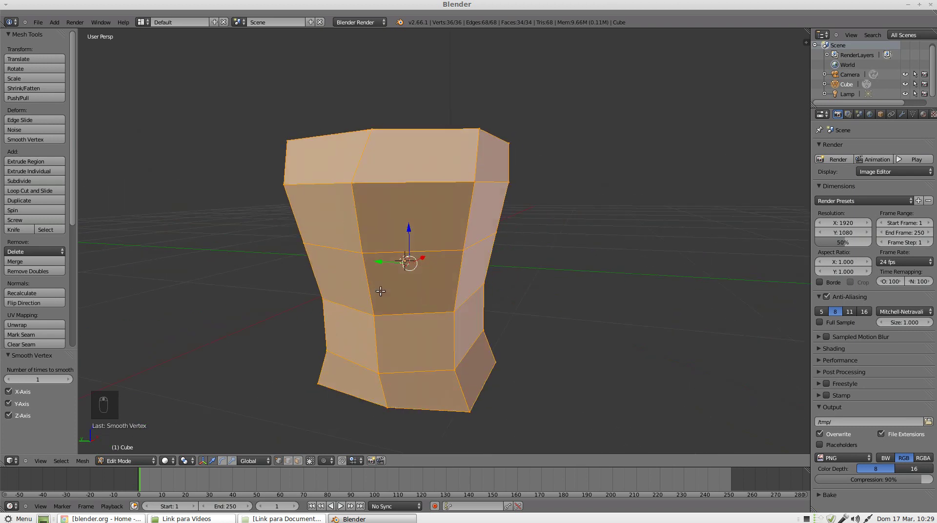
pyautogui.press('a')
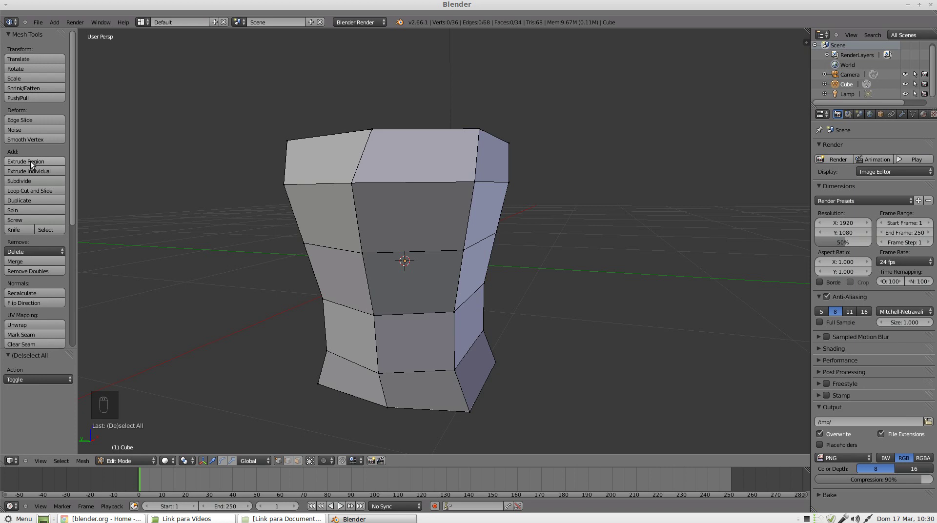
# Step: Try extruding a single vertex of the uppermost horizontal cut downward by about 0.64, and undo the extrusion and the vertex selection
pyautogui.rightClick(350, 183)
pyautogui.moveTo(349, 186)
pyautogui.mouseDown(button='middle')
pyautogui.moveTo(371, 190)
pyautogui.moveTo(334, 194)
pyautogui.mouseUp(button='middle')
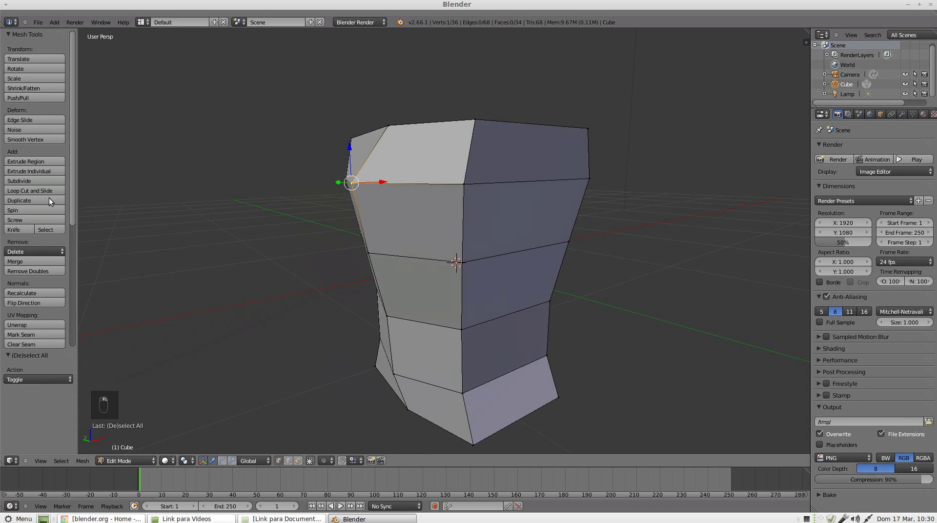
pyautogui.click(49, 161)
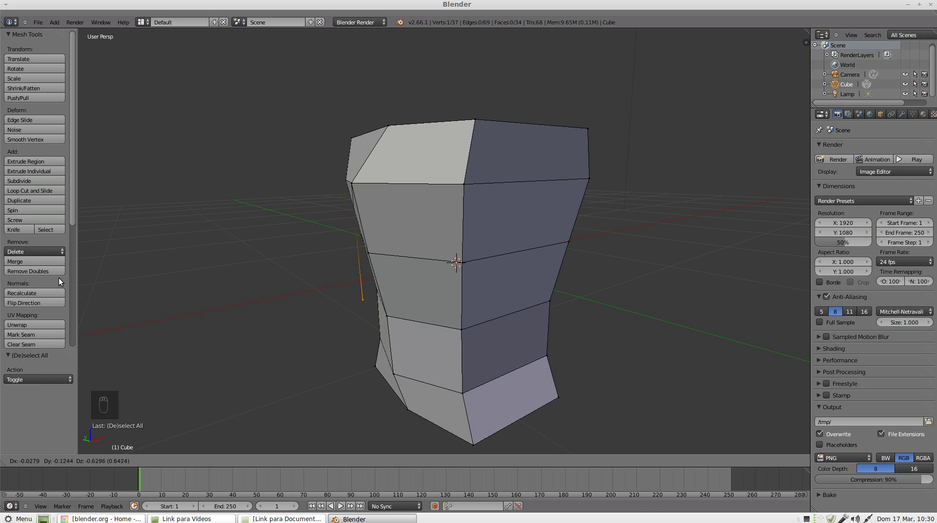
pyautogui.click(43, 277)
pyautogui.hotkey('ctrl', 'z')
pyautogui.hotkey('ctrl', 'z')
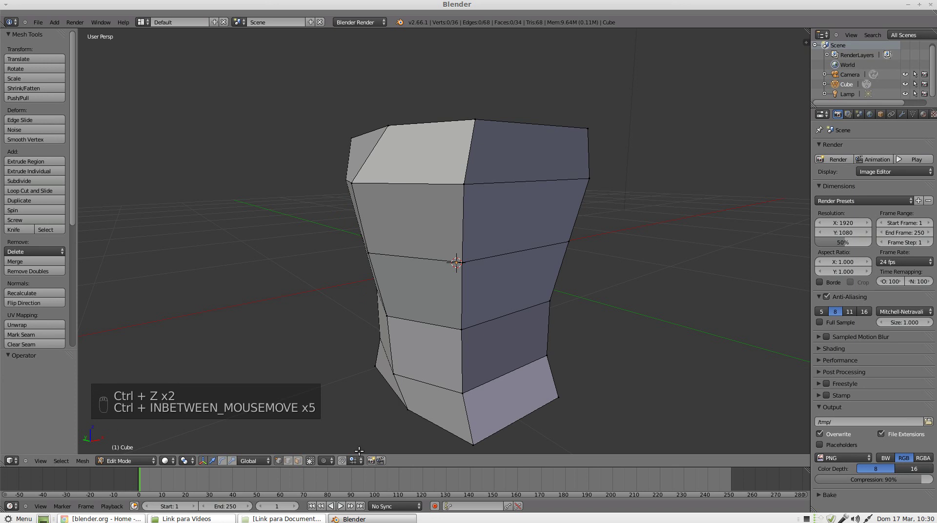
# Step: Switch to face selection and select the uppermost face on the narrow side of the mesh beside the corner edge
pyautogui.click(298, 463)
pyautogui.rightClick(401, 171)
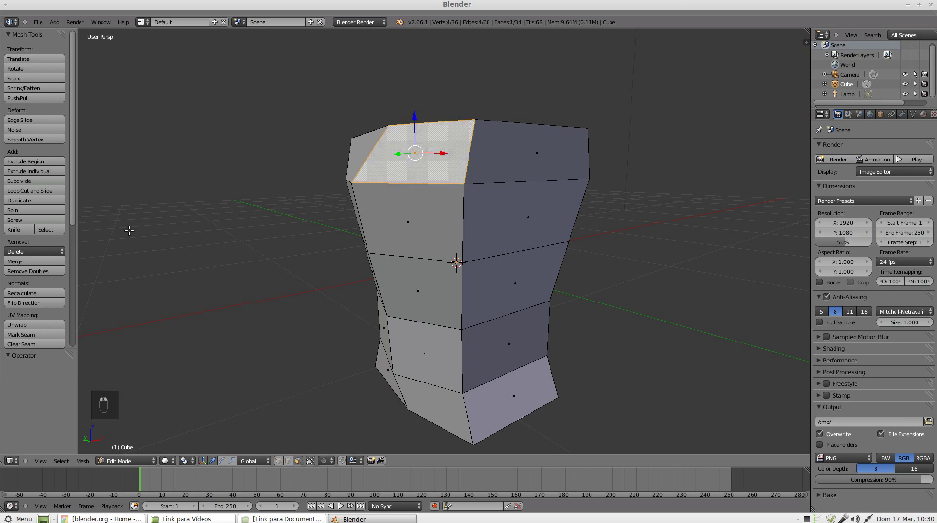
# Step: Try extruding the selected face outward by about X -0.366, Y -0.115, Z 0.179, extrude it again, and undo both extrusions
pyautogui.click(55, 166)
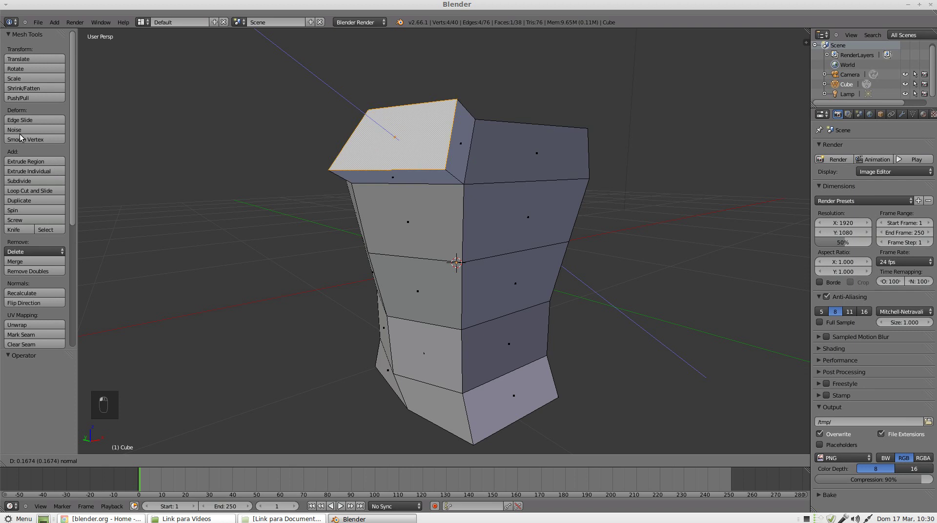
pyautogui.click(1, 115)
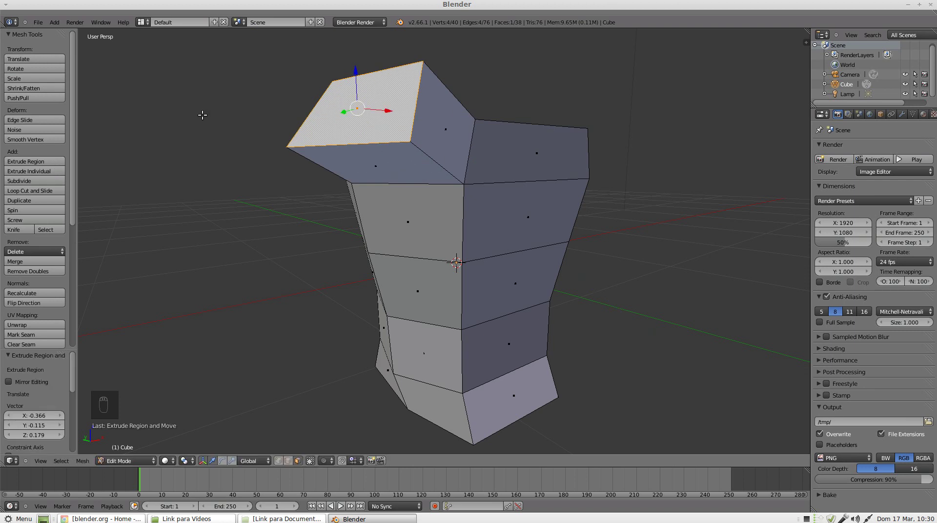
pyautogui.scroll(2, 460, 201)
pyautogui.scroll(-2, 460, 200)
pyautogui.moveTo(460, 201); pyautogui.dragTo(425, 208, button='middle')
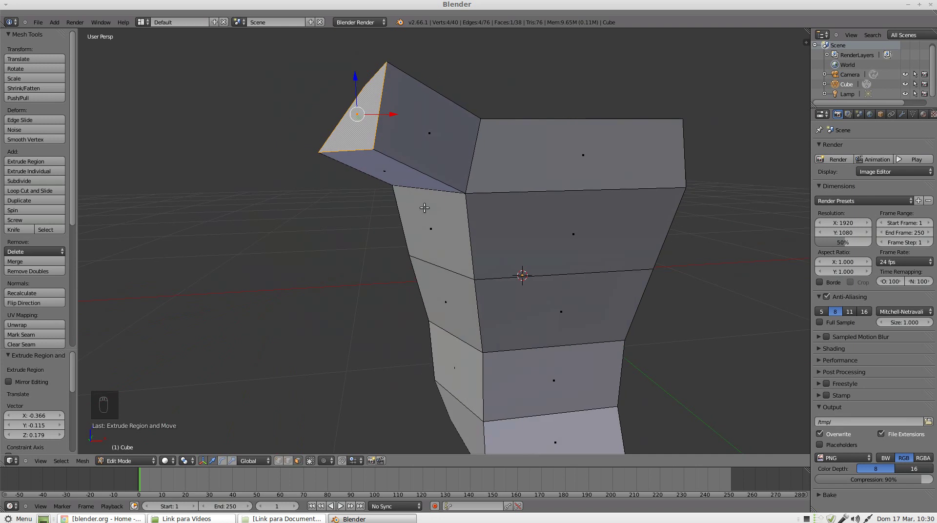
pyautogui.press('e')
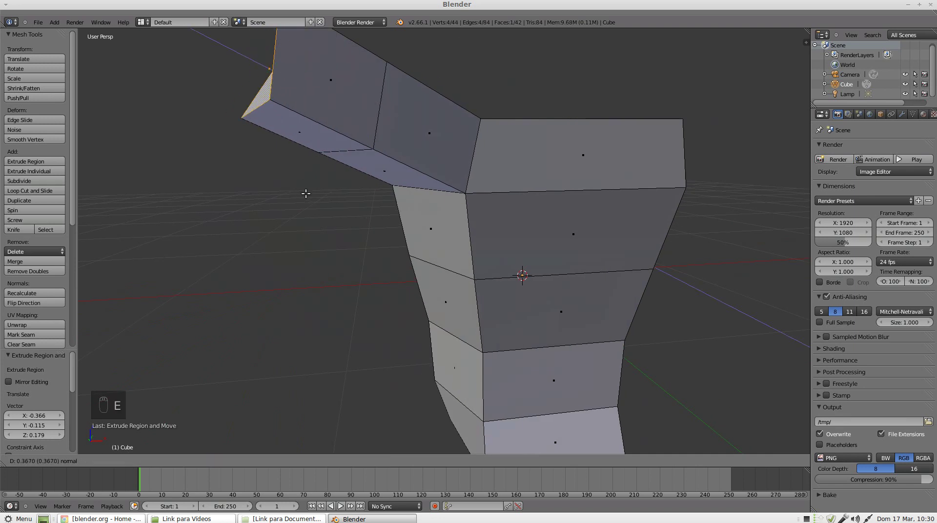
pyautogui.click(296, 193)
pyautogui.hotkey('ctrl', 'z')
pyautogui.hotkey('ctrl', 'z')
pyautogui.hotkey('ctrl', 'z')
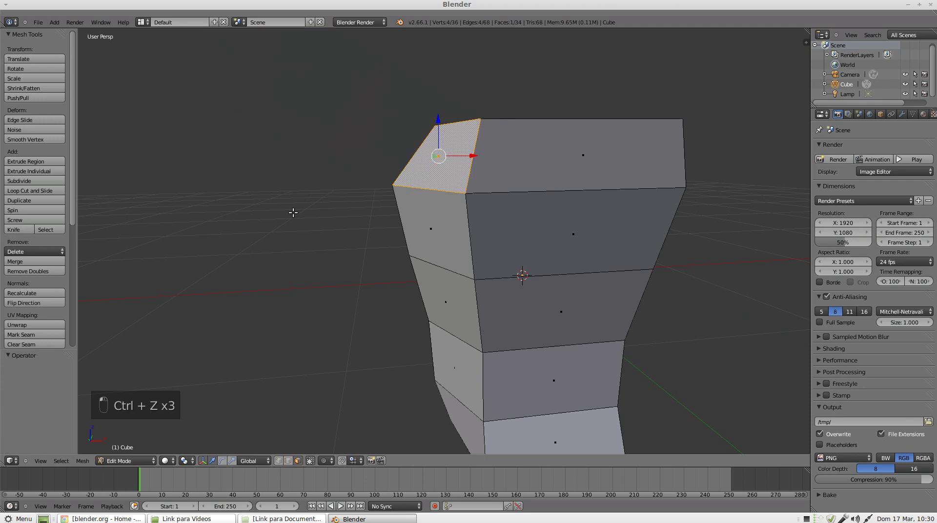
# Step: Subdivide the selected upper face with one cut
pyautogui.moveTo(336, 244); pyautogui.dragTo(414, 239, button='middle')
pyautogui.scroll(-3, 405, 252)
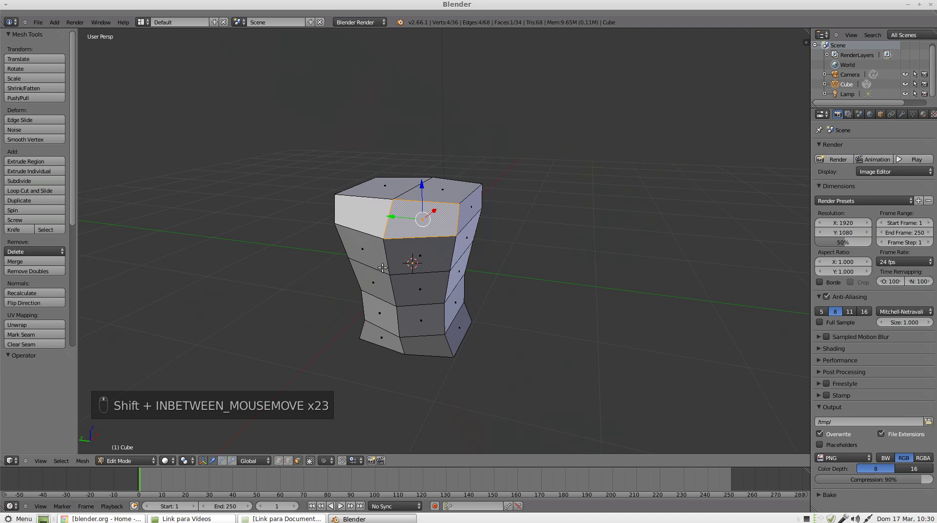
pyautogui.click(40, 183)
pyautogui.scroll(5, 416, 220)
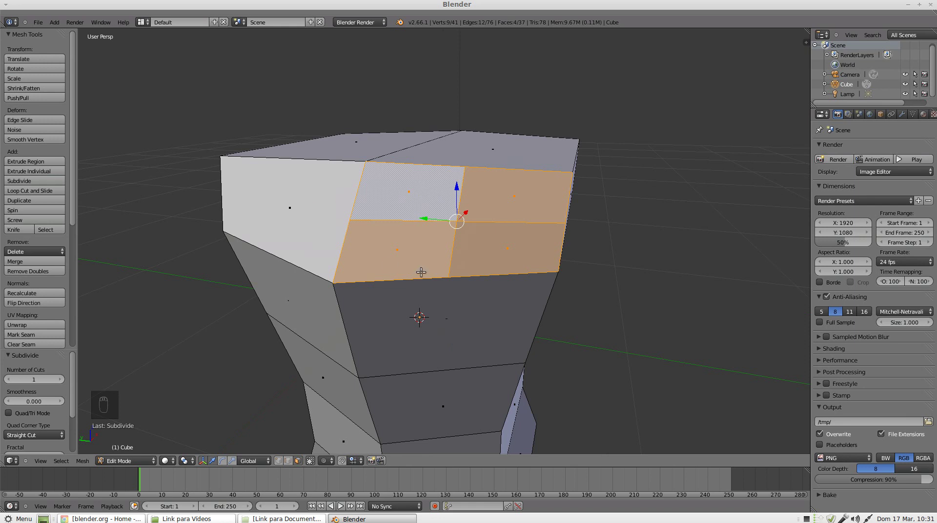
# Step: Try subdividing the whole mesh with one cut, and undo the subdivision and the full selection
pyautogui.press('a')
pyautogui.press('a')
pyautogui.press('a')
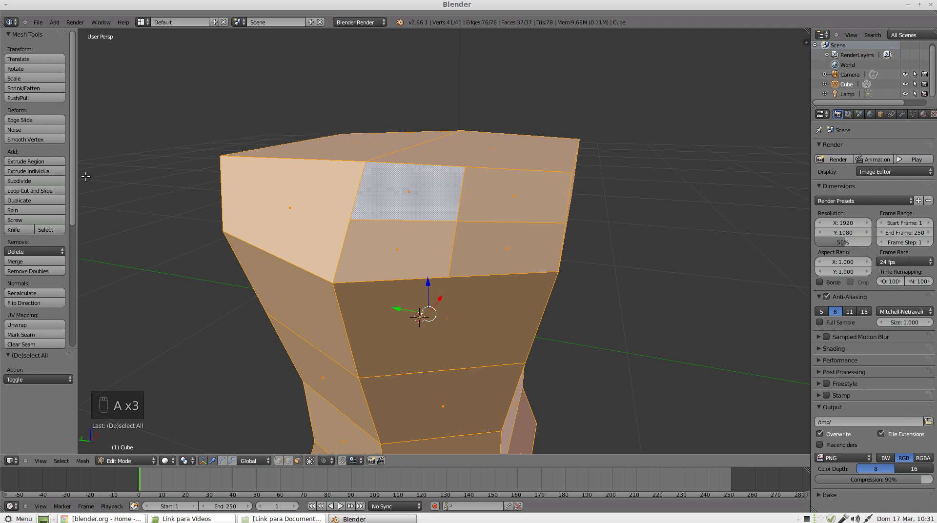
pyautogui.click(33, 182)
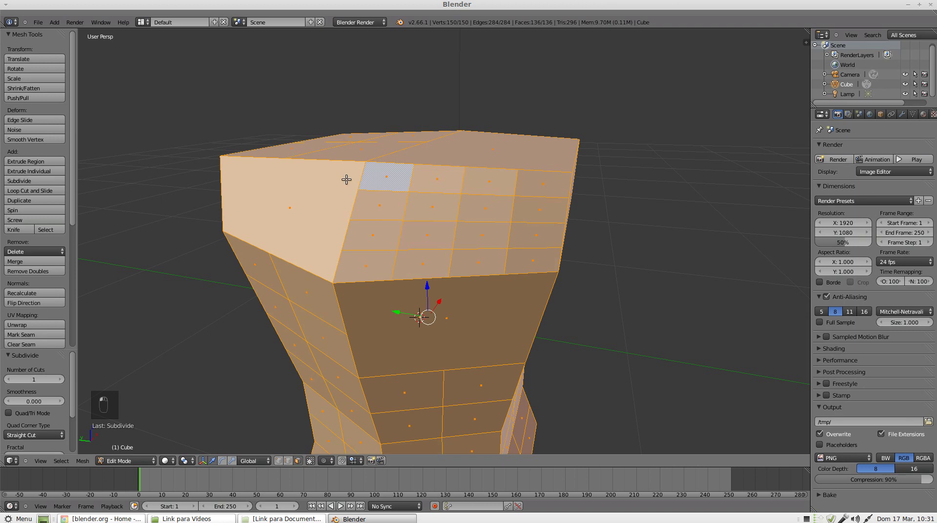
pyautogui.scroll(-2, 425, 256)
pyautogui.moveTo(471, 293)
pyautogui.mouseDown(button='middle')
pyautogui.moveTo(393, 251)
pyautogui.moveTo(467, 283)
pyautogui.mouseUp(button='middle')
pyautogui.hotkey('ctrl', 'z')
pyautogui.hotkey('ctrl', 'z')
pyautogui.hotkey('ctrl', 'z')
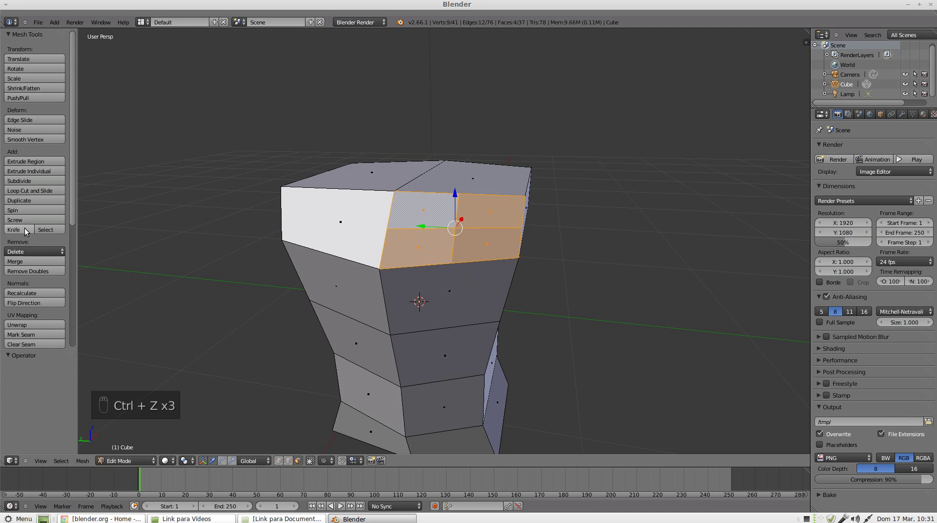
# Step: Add a vertical cut with Loop Cut and Slide through the lower rows of faces, beneath the undivided face
pyautogui.click(51, 192)
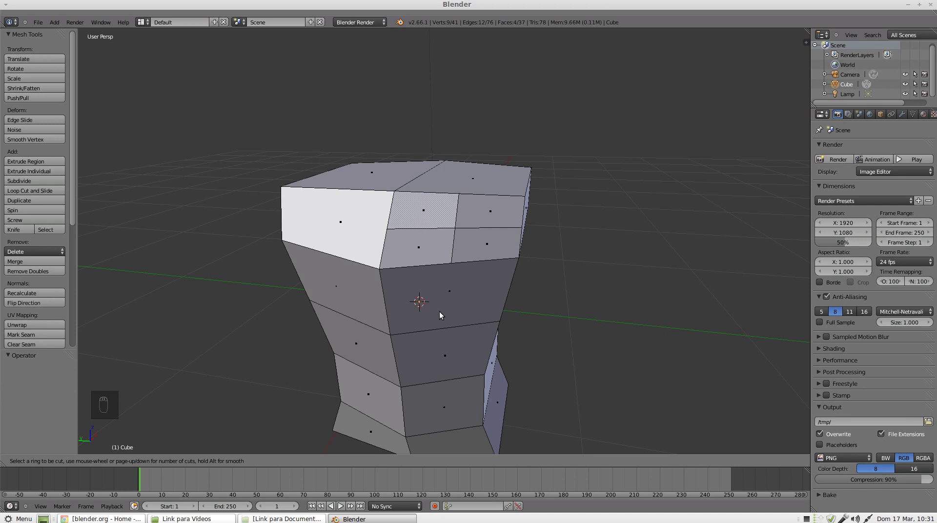
pyautogui.click(447, 336)
pyautogui.click(447, 335)
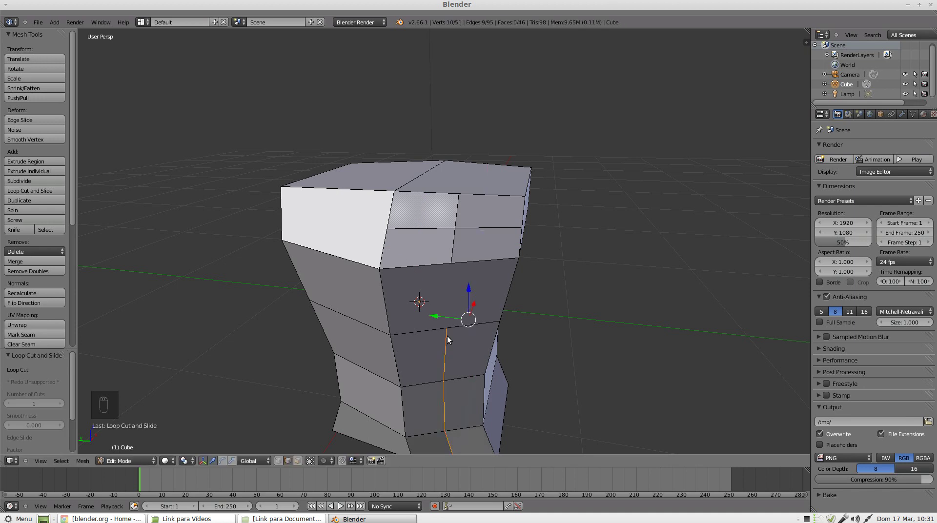
pyautogui.moveTo(447, 336); pyautogui.dragTo(347, 216, button='middle')
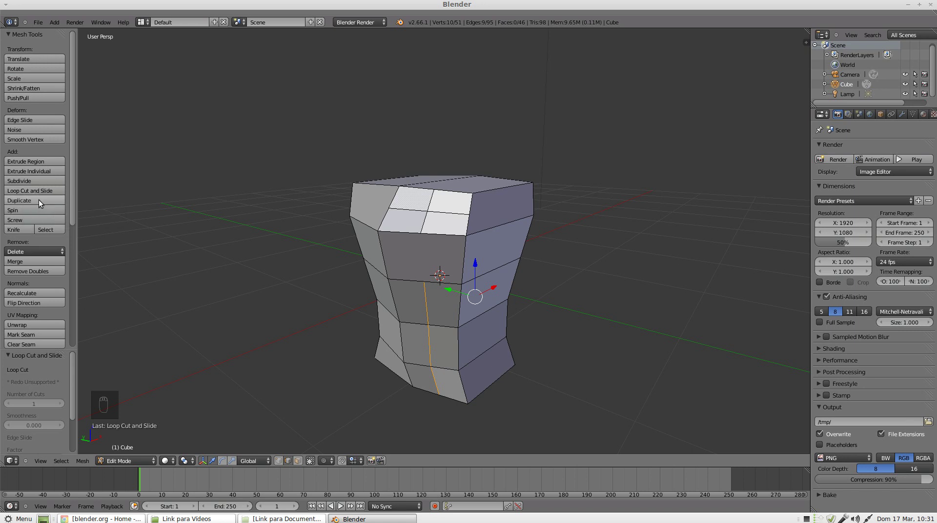
# Step: Duplicate the undivided face below the four small faces, offsetting the copy by about X 1.159, Y -1.441, Z -0.141
pyautogui.click(298, 461)
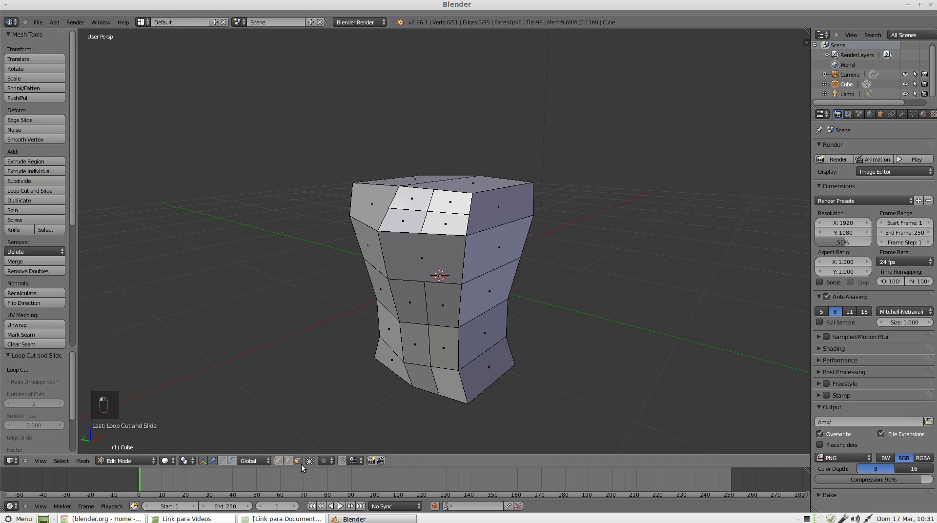
pyautogui.rightClick(430, 272)
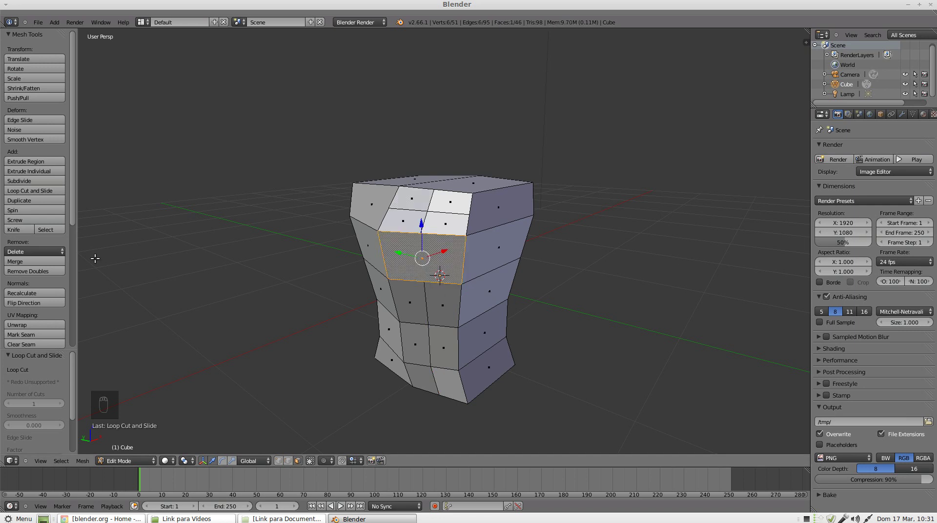
pyautogui.click(27, 200)
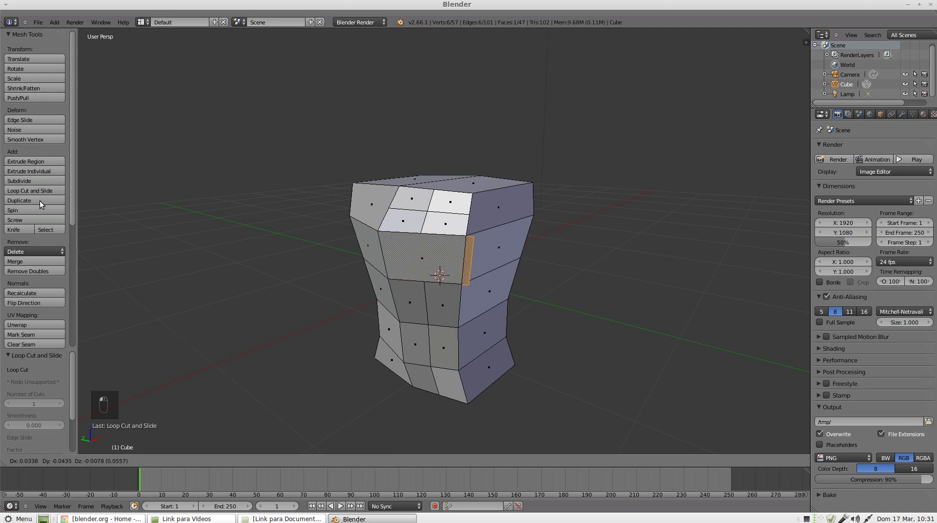
pyautogui.click(274, 216)
pyautogui.moveTo(525, 250); pyautogui.dragTo(611, 281, button='middle')
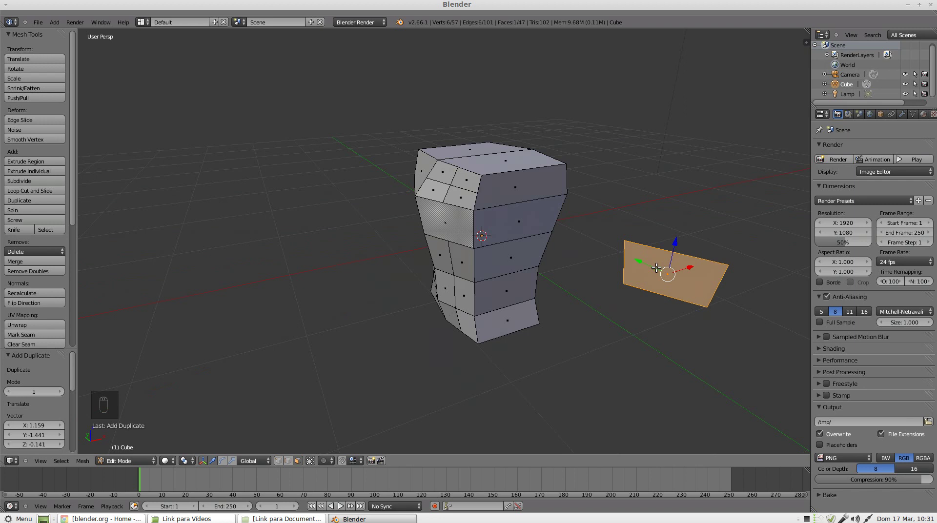
# Step: Move the duplicated face about -1.514 along the X axis, and delete its vertices
pyautogui.moveTo(657, 268); pyautogui.dragTo(607, 253)
pyautogui.moveTo(678, 231); pyautogui.dragTo(664, 245, button='middle')
pyautogui.moveTo(664, 246); pyautogui.dragTo(464, 258)
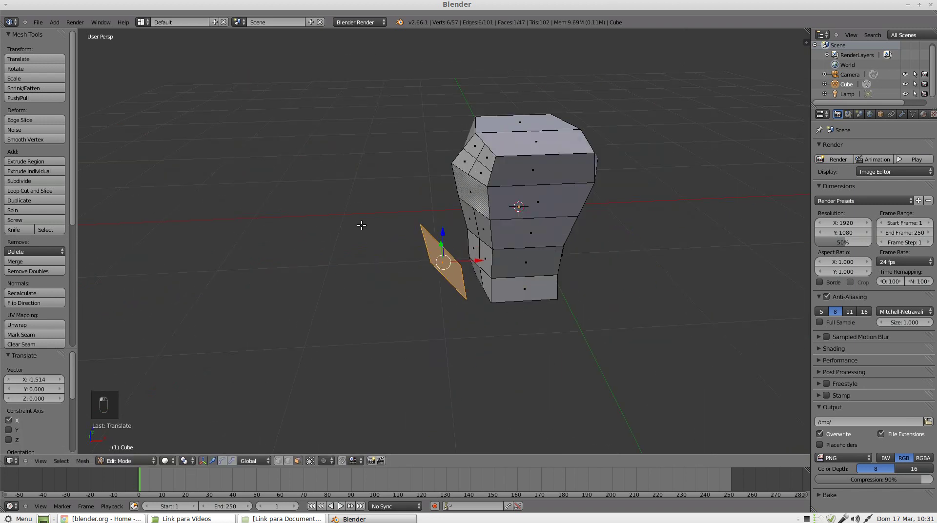
pyautogui.moveTo(362, 224); pyautogui.dragTo(373, 211, button='middle')
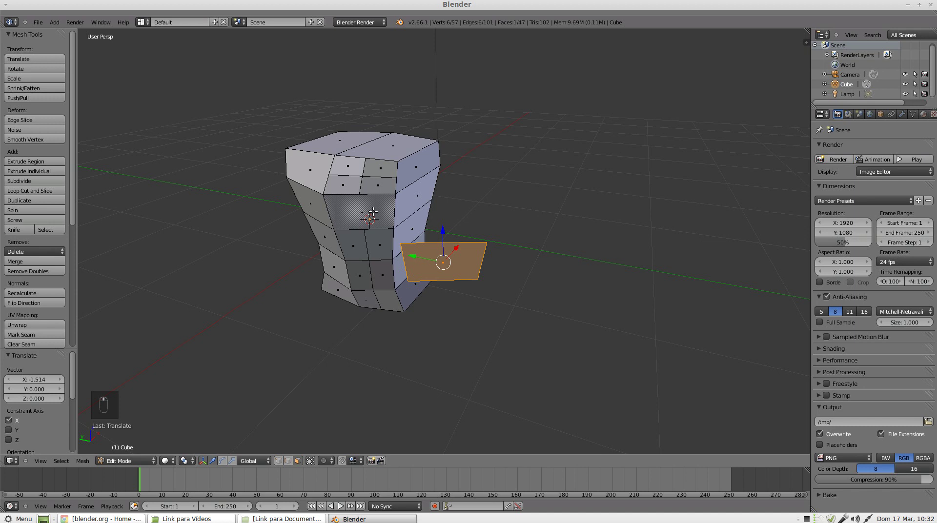
pyautogui.press('Delete')
pyautogui.click(413, 256)
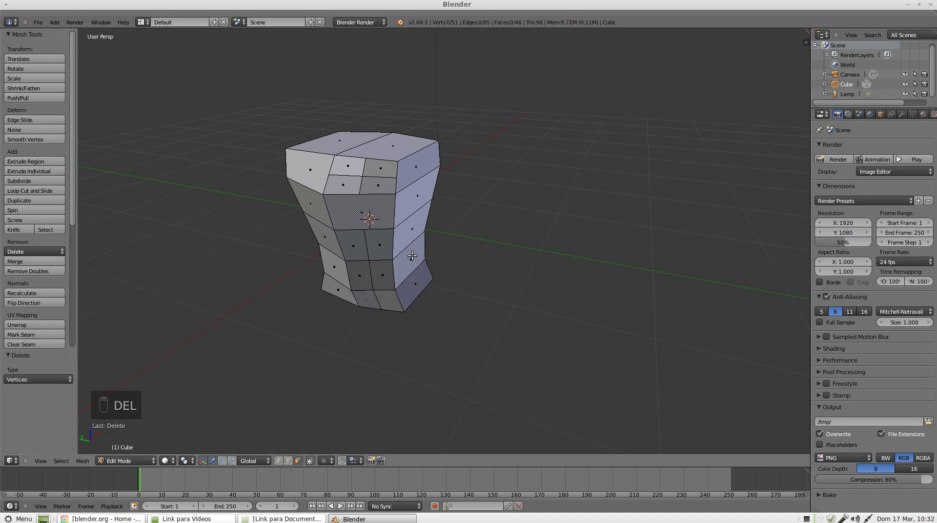
# Step: Try duplicating the whole mesh with an offset of about X 0.923, Y -2.135, Z -0.072, and delete the copy's vertices
pyautogui.press('a')
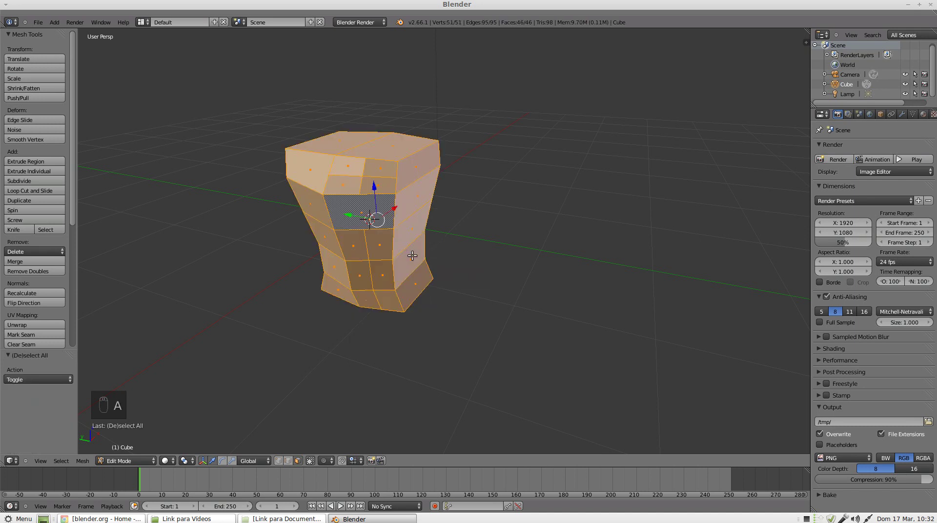
pyautogui.click(38, 200)
pyautogui.click(243, 211)
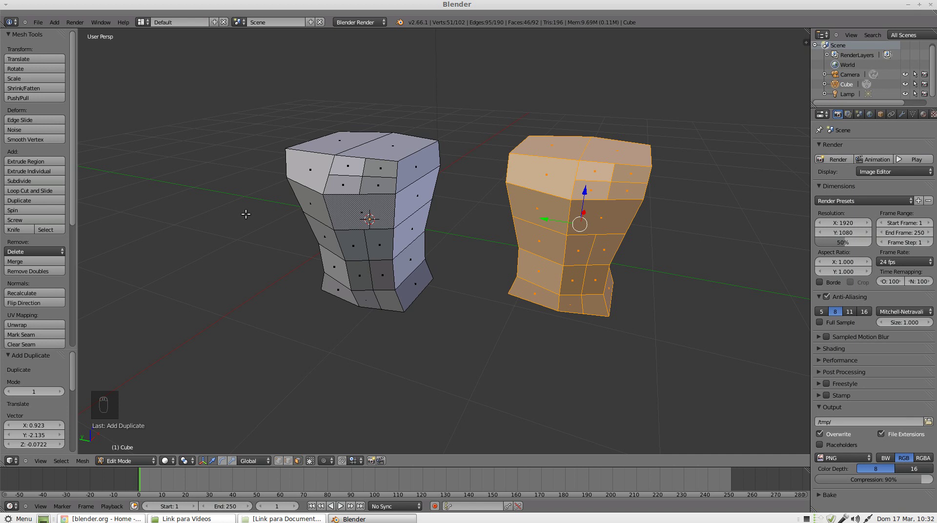
pyautogui.press('Delete')
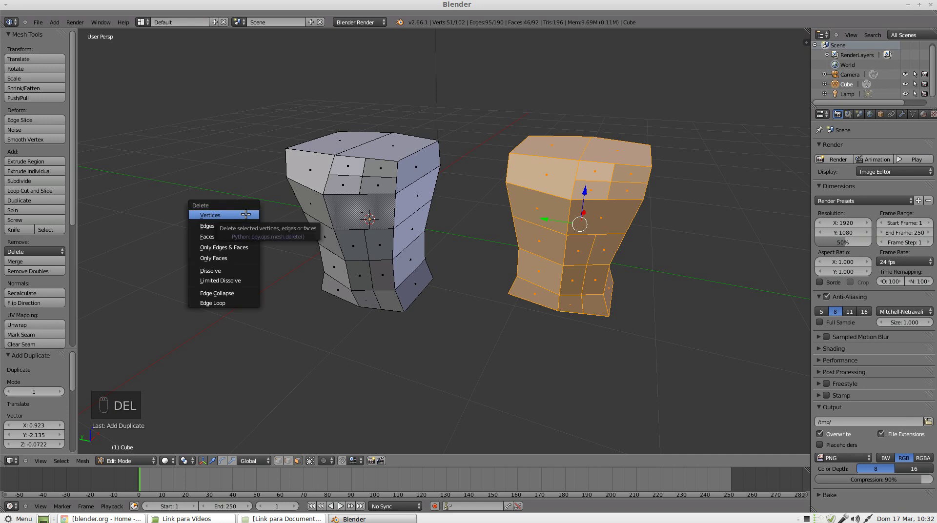
pyautogui.click(246, 214)
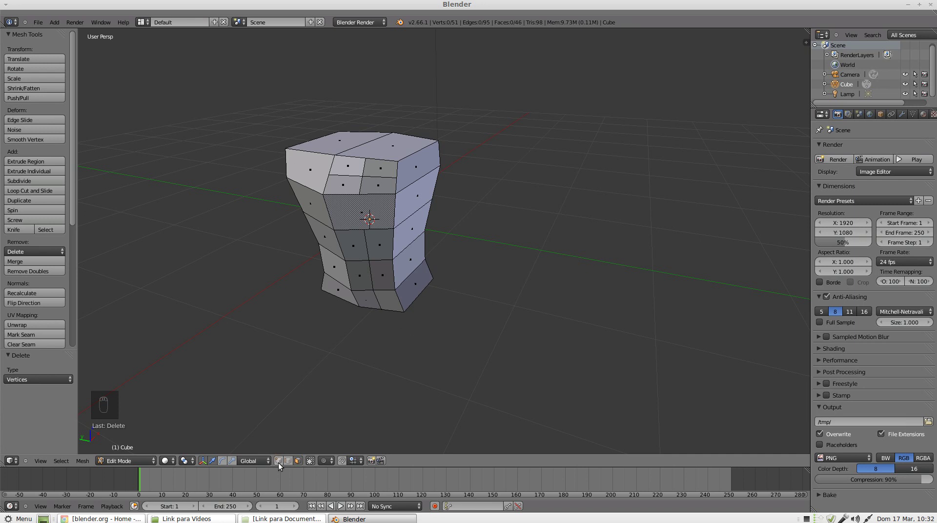
# Step: Select the lower-right of the four subdivided faces, go through the deletion options, and delete the face's vertices
pyautogui.rightClick(385, 184)
pyautogui.scroll(5, 385, 184)
pyautogui.scroll(-2, 384, 191)
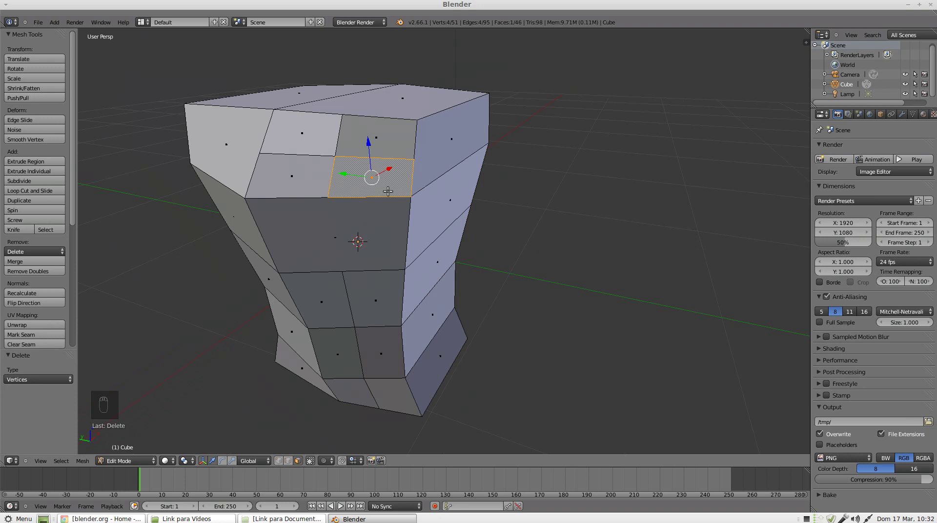
pyautogui.press('Delete')
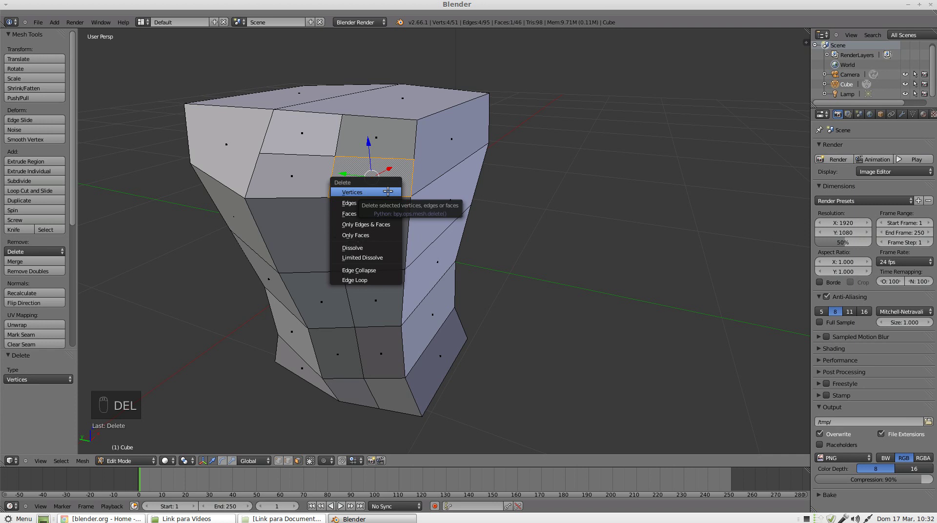
pyautogui.press('Down')
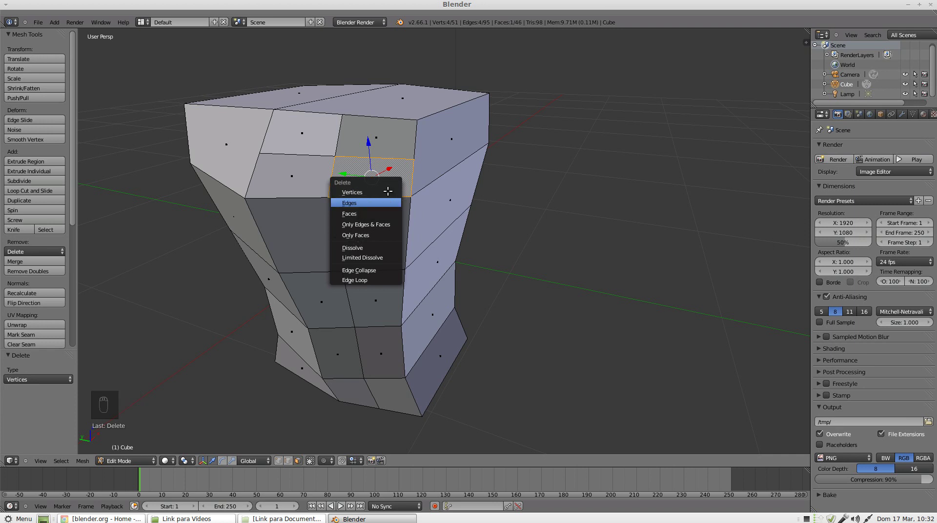
pyautogui.press('Down')
pyautogui.press('Down')
pyautogui.press('Down')
pyautogui.press('Down')
pyautogui.press('Down')
pyautogui.press('Down')
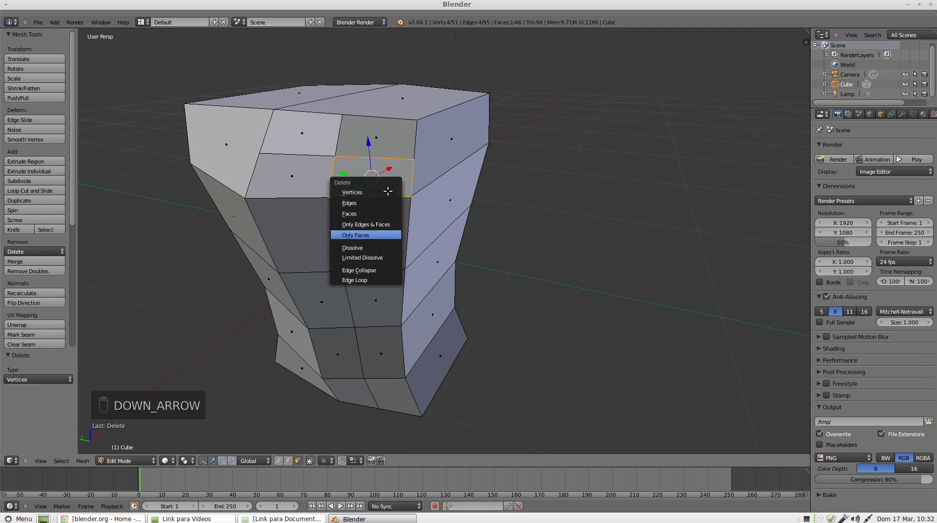
pyautogui.press('Down')
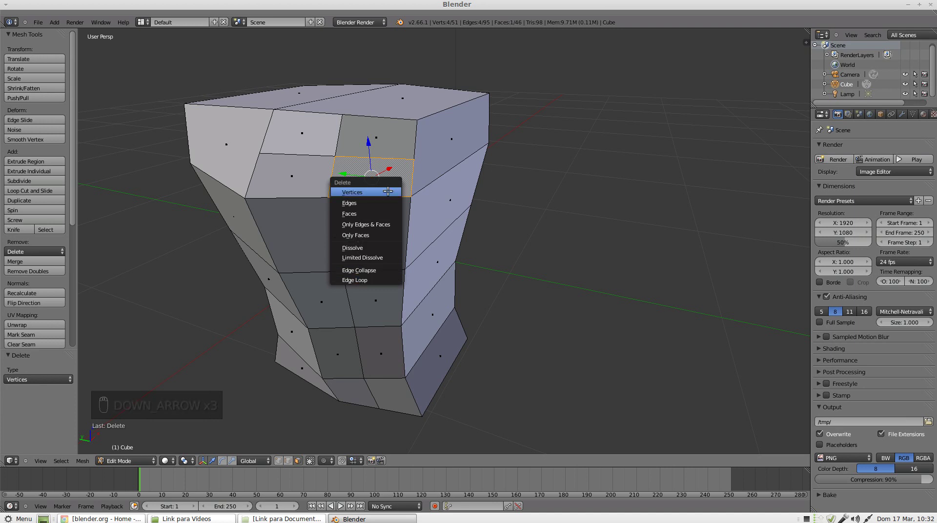
pyautogui.press('Down')
pyautogui.press('Down')
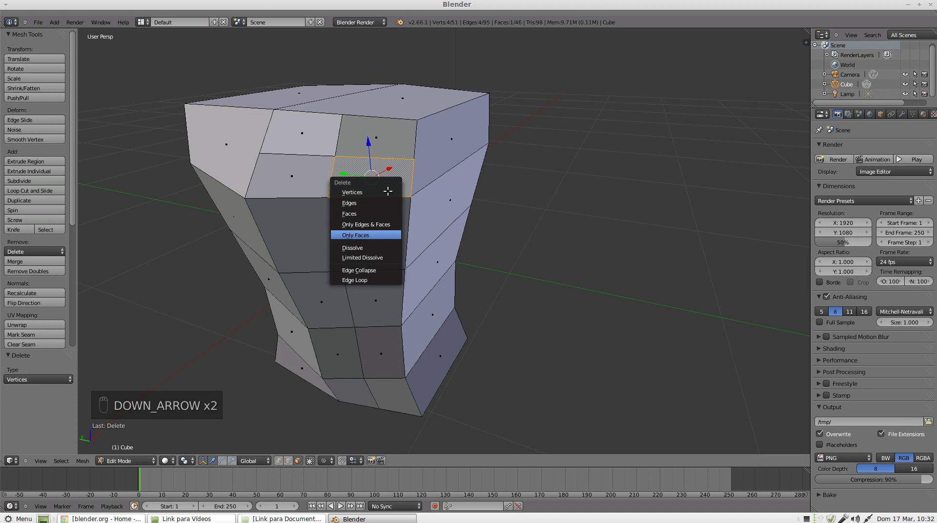
pyautogui.press('Up')
pyautogui.press('Up')
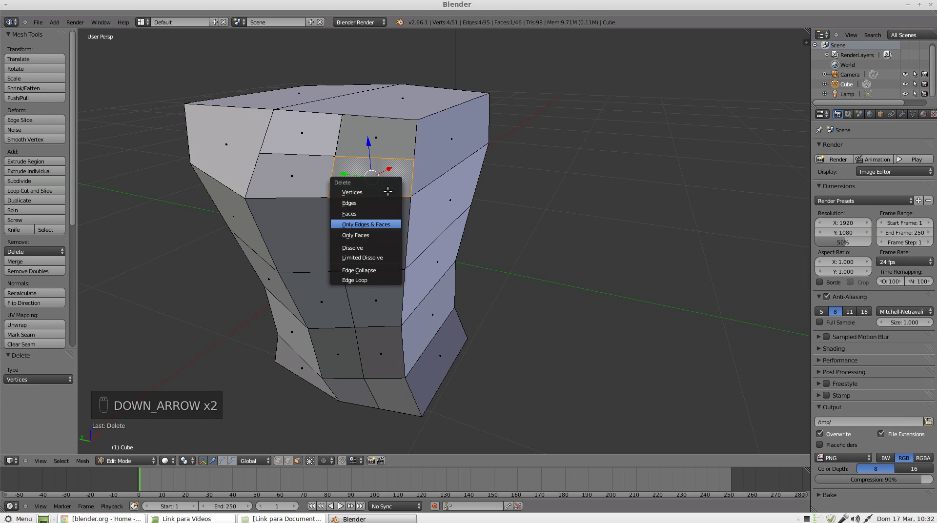
pyautogui.press('Down')
pyautogui.press('Down')
pyautogui.press('Down')
pyautogui.press('Down')
pyautogui.press('Down')
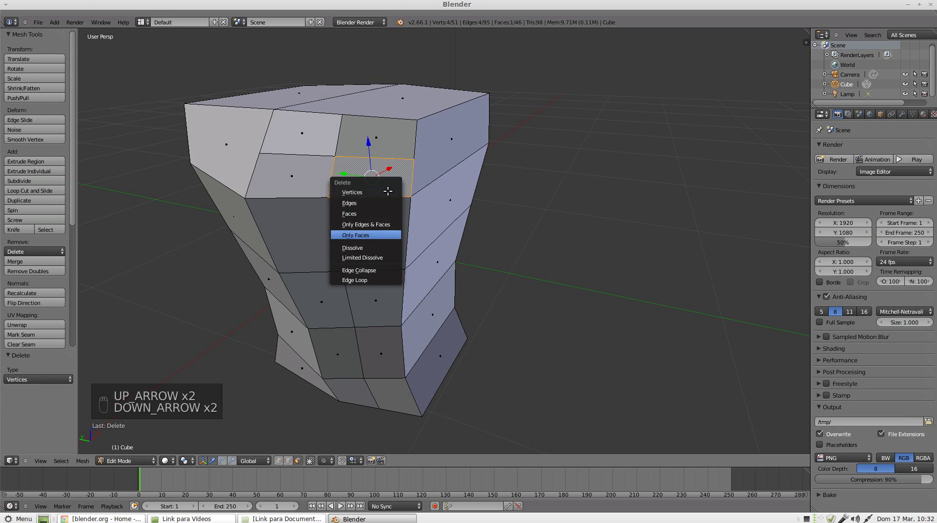
pyautogui.press('Up')
pyautogui.press('Up')
pyautogui.press('Up')
pyautogui.press('Up')
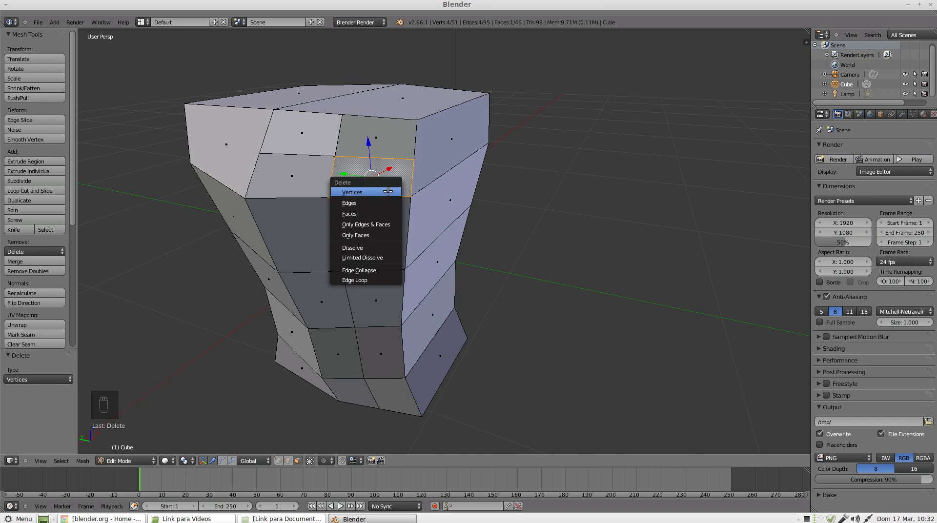
pyautogui.click(388, 192)
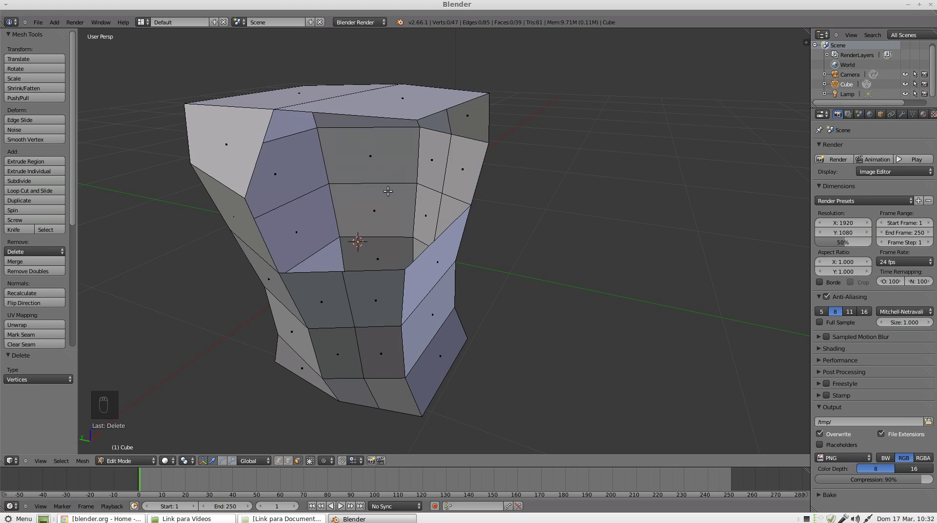
# Step: Inspect the opening in the mesh from several sides, and undo the last vertex deletion
pyautogui.scroll(-3, 395, 195)
pyautogui.moveTo(395, 195); pyautogui.dragTo(366, 190, button='middle')
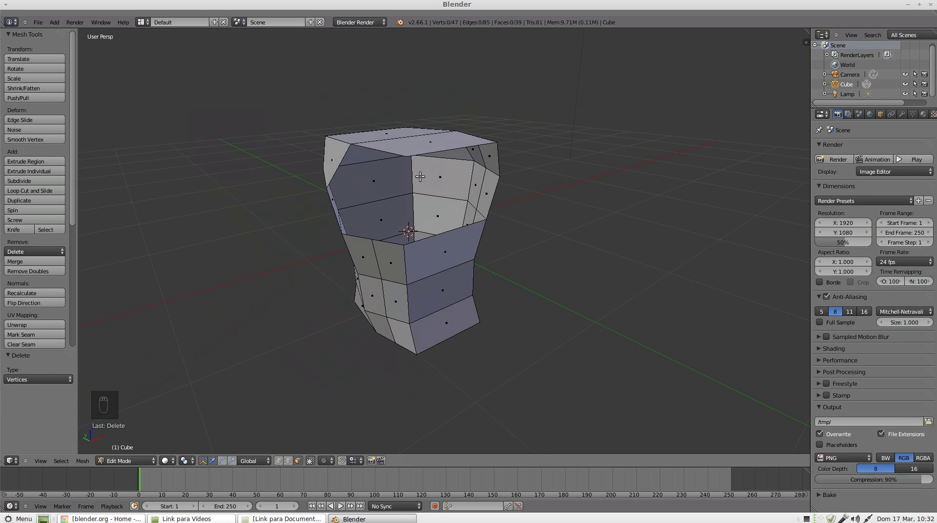
pyautogui.moveTo(420, 176); pyautogui.dragTo(281, 175, button='middle')
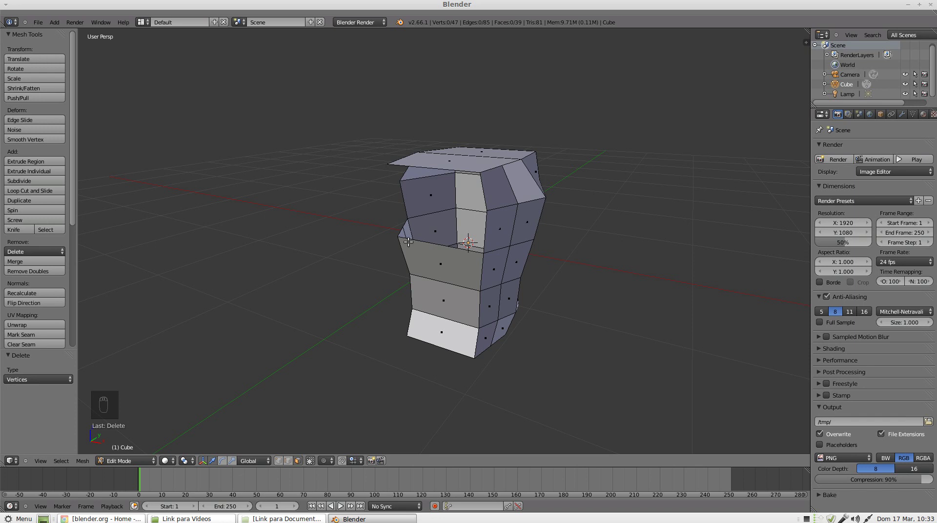
pyautogui.moveTo(412, 243); pyautogui.dragTo(497, 241, button='middle')
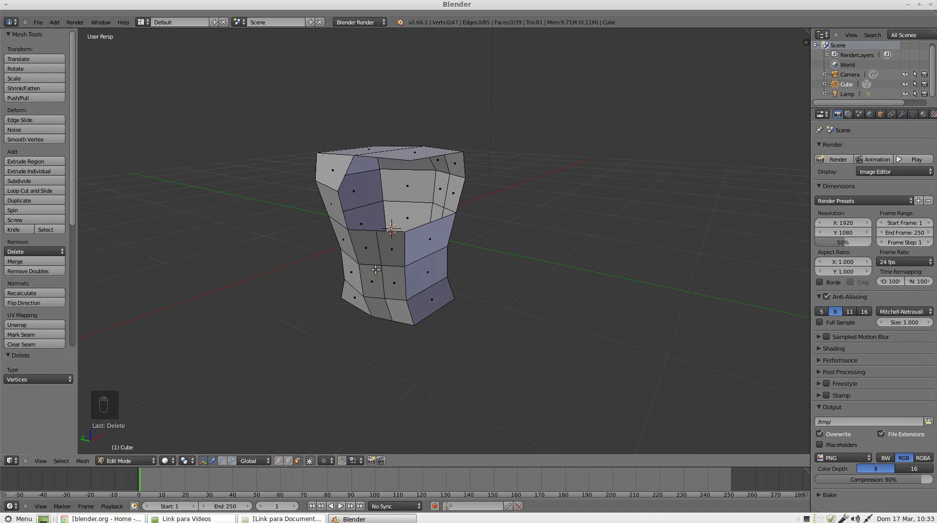
pyautogui.hotkey('ctrl', 'z')
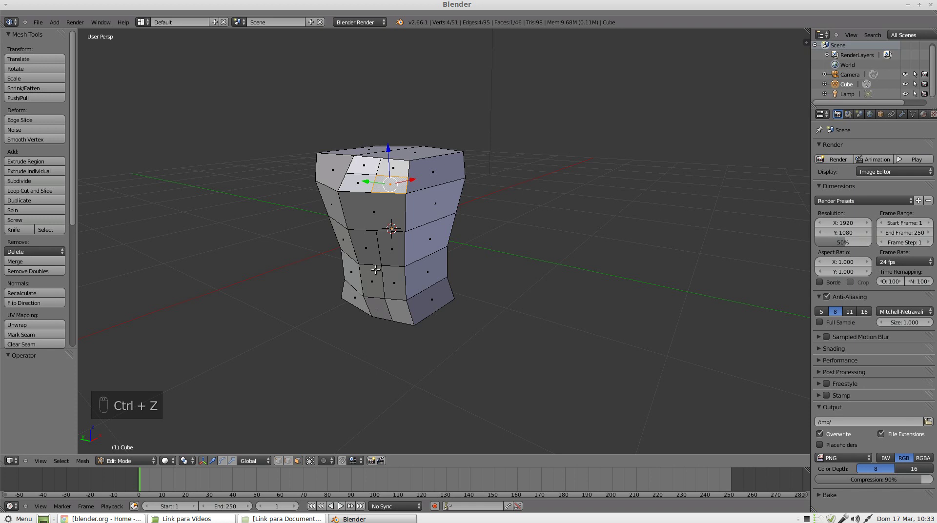
# Step: Try deleting the lower-right subdivided face with the Faces option, inspect the opening, and undo the deletion
pyautogui.scroll(4, 375, 270)
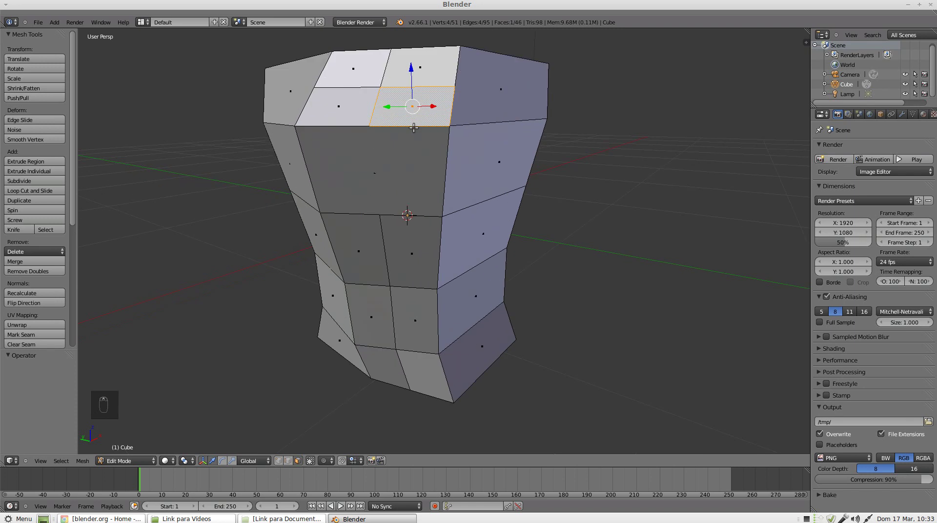
pyautogui.keyDown('shift'); pyautogui.moveTo(413, 128); pyautogui.dragTo(418, 150, button='middle'); pyautogui.keyUp('shift')
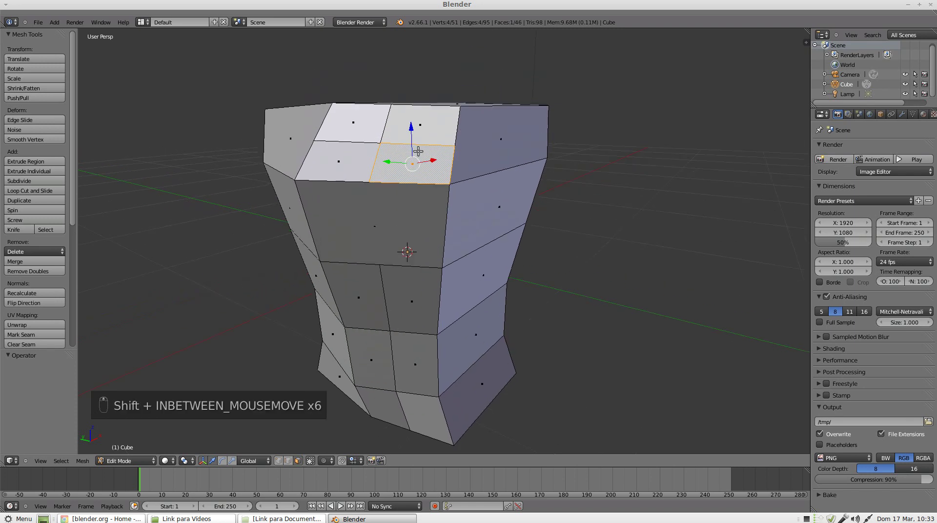
pyautogui.press('x')
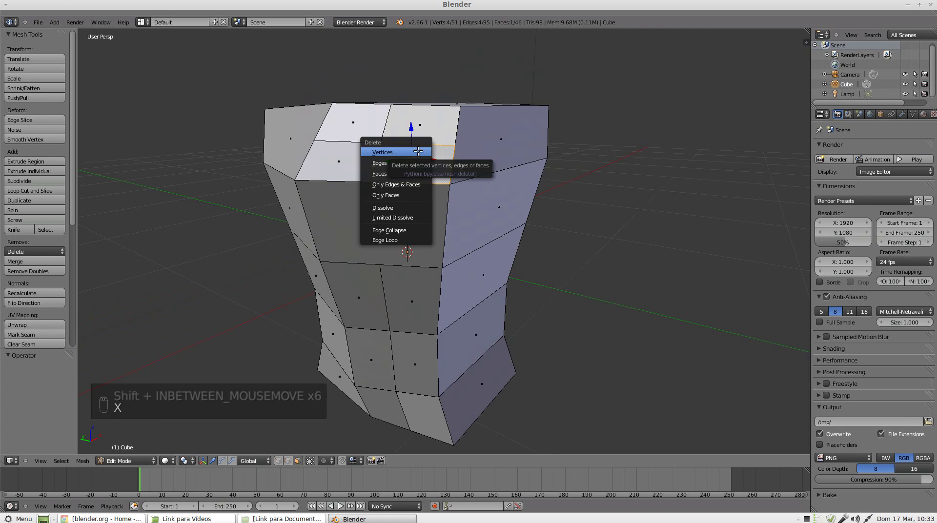
pyautogui.scroll(-1, 418, 152)
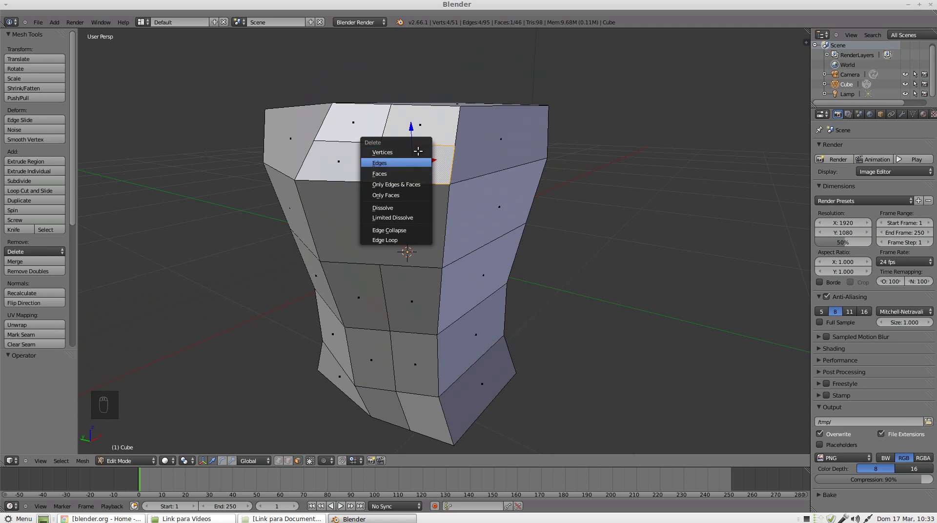
pyautogui.press('Down')
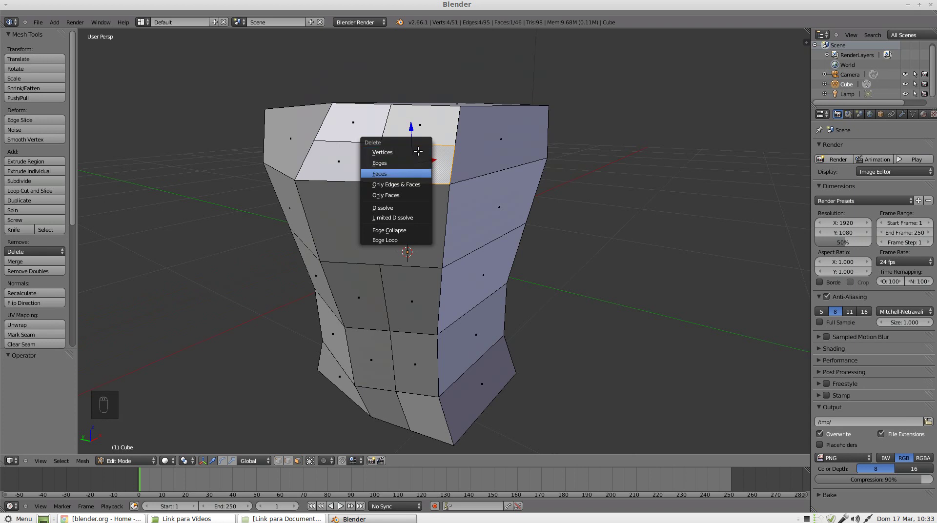
pyautogui.press('Return')
pyautogui.moveTo(418, 151); pyautogui.dragTo(428, 186, button='middle')
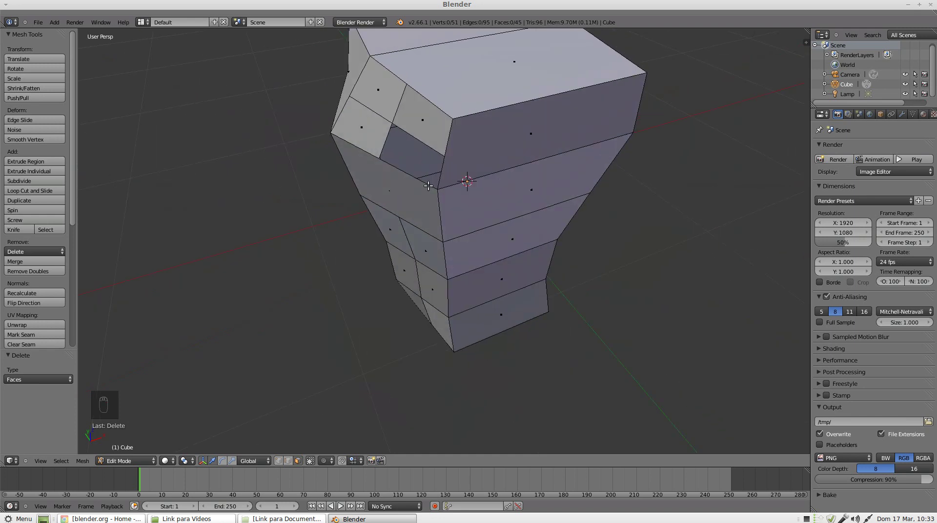
pyautogui.hotkey('ctrl', 'z')
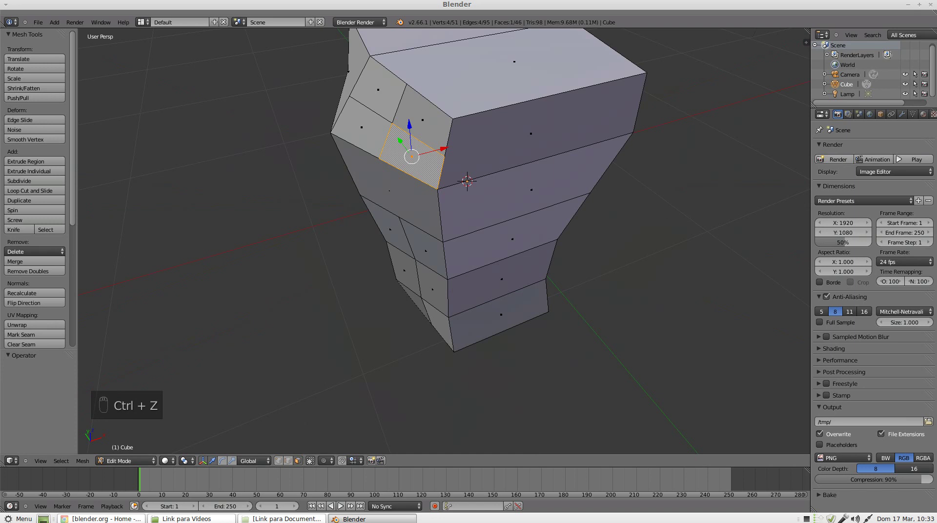
# Step: In vertex select mode, try deleting the centre vertex of the four subdivided faces with the Vertices option, and undo the deletion
pyautogui.click(279, 461)
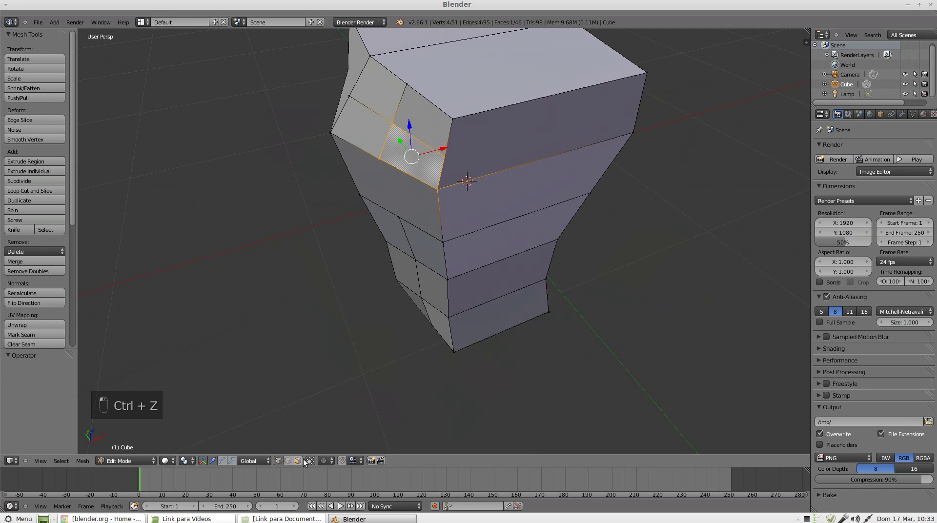
pyautogui.rightClick(393, 124)
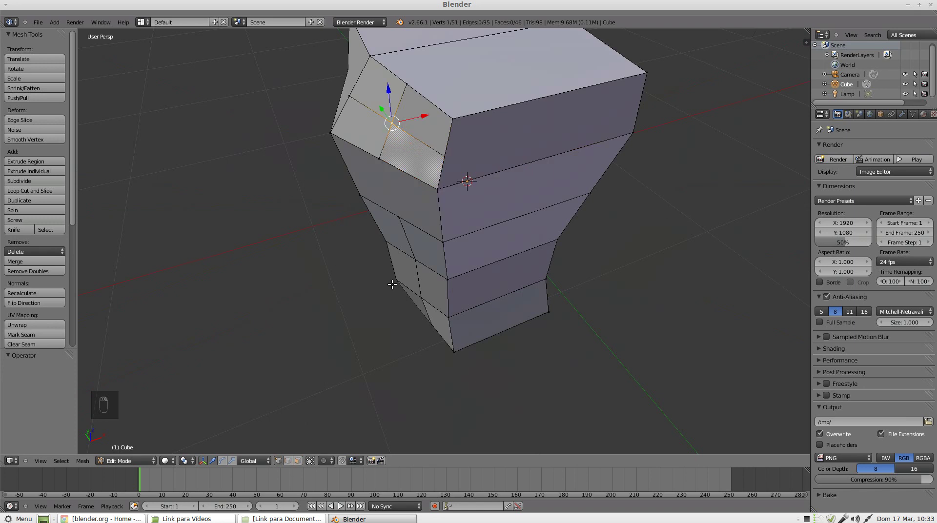
pyautogui.press('x')
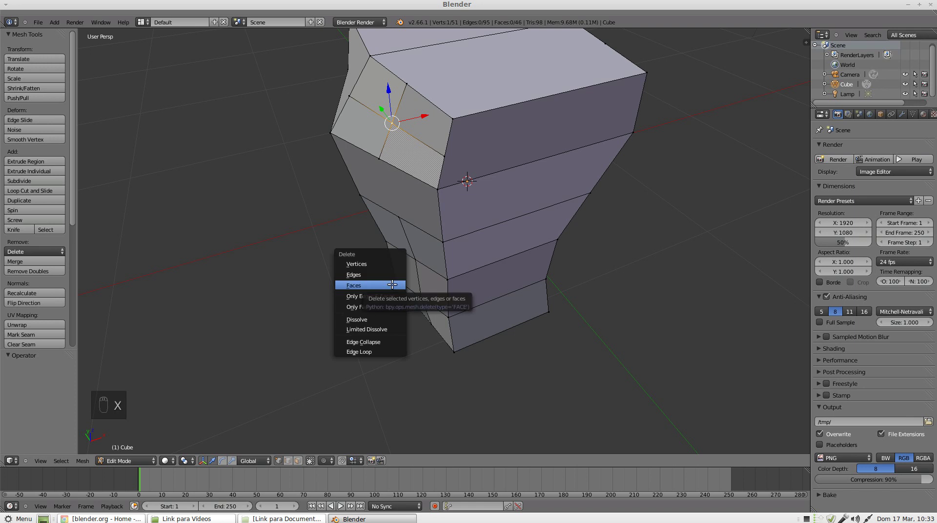
pyautogui.press('Up')
pyautogui.press('Up')
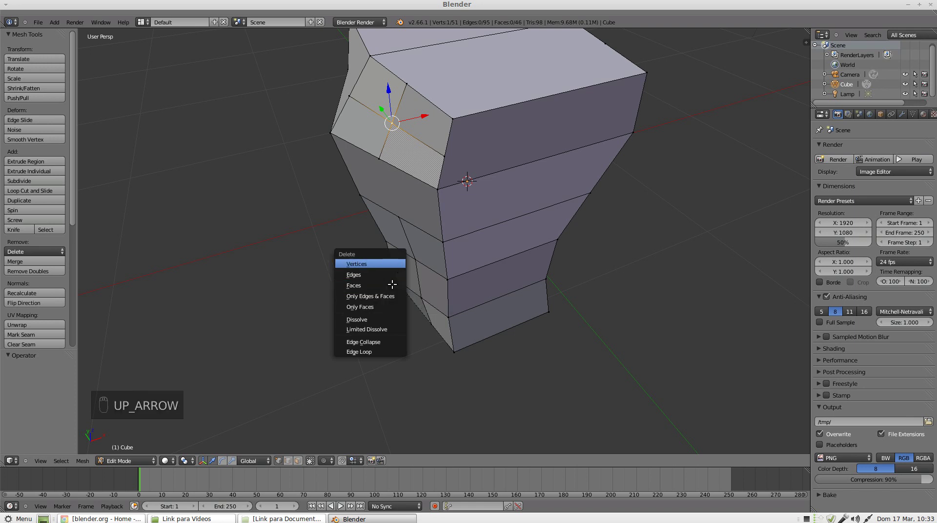
pyautogui.press('Return')
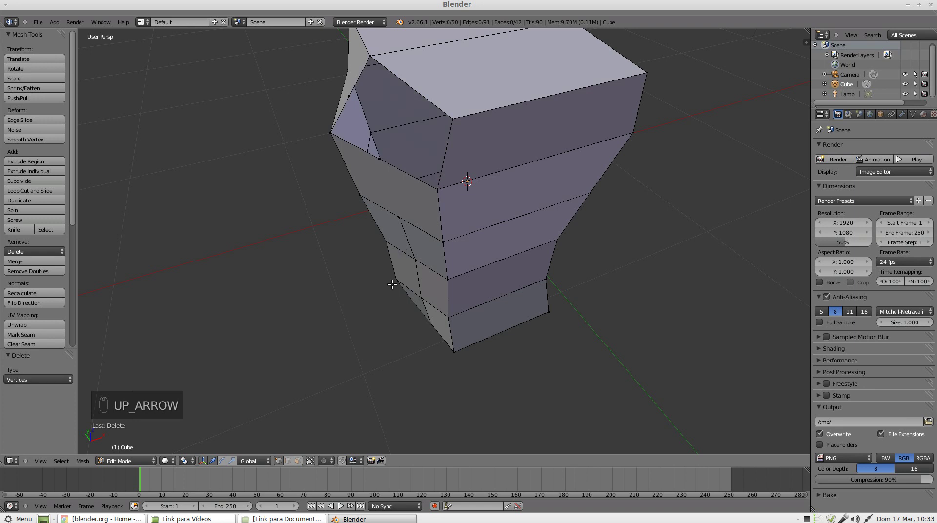
pyautogui.moveTo(337, 174); pyautogui.dragTo(359, 141, button='middle')
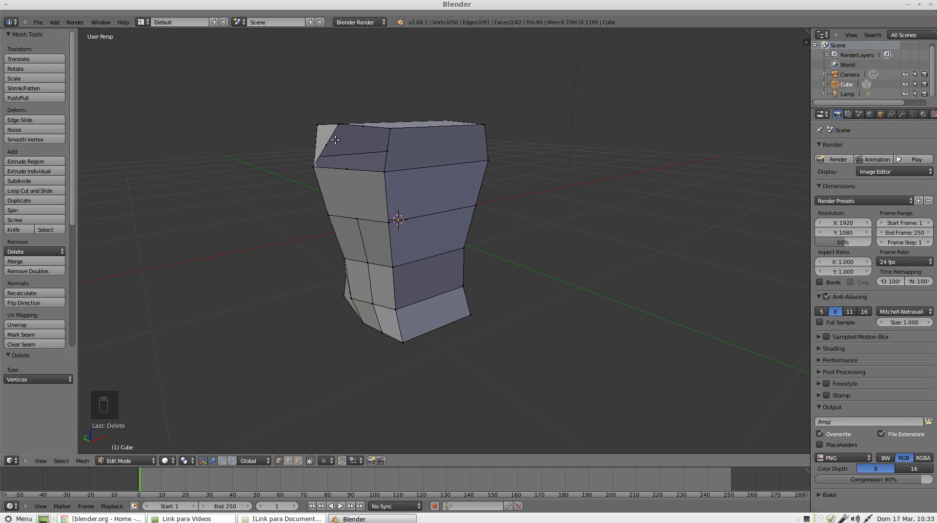
pyautogui.hotkey('ctrl', 'z')
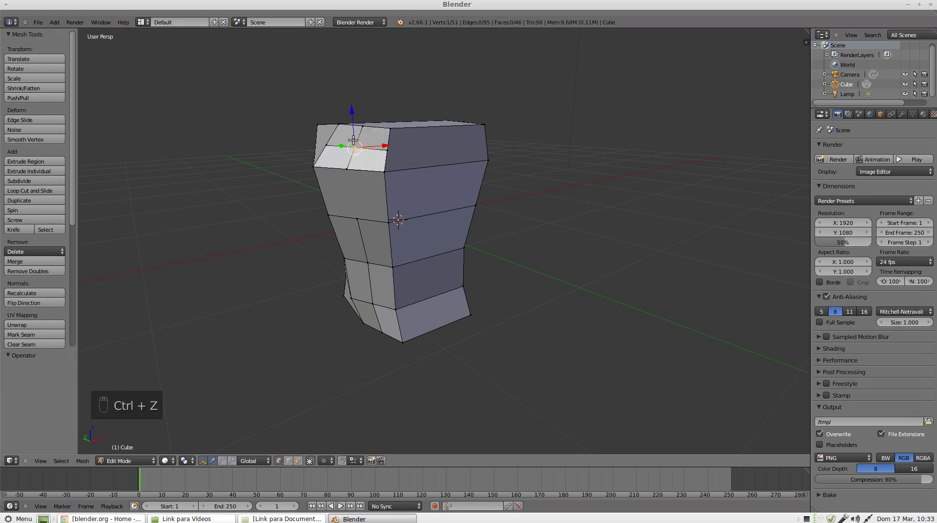
# Step: In edge select mode, try deleting the upper horizontal edge on the side beside the subdivided faces with the Edges option, and undo it
pyautogui.scroll(3, 380, 194)
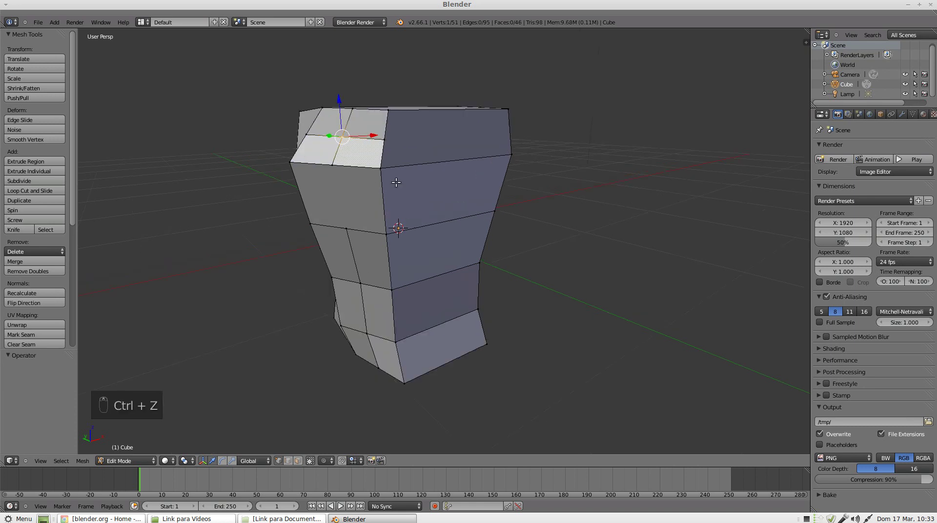
pyautogui.click(298, 461)
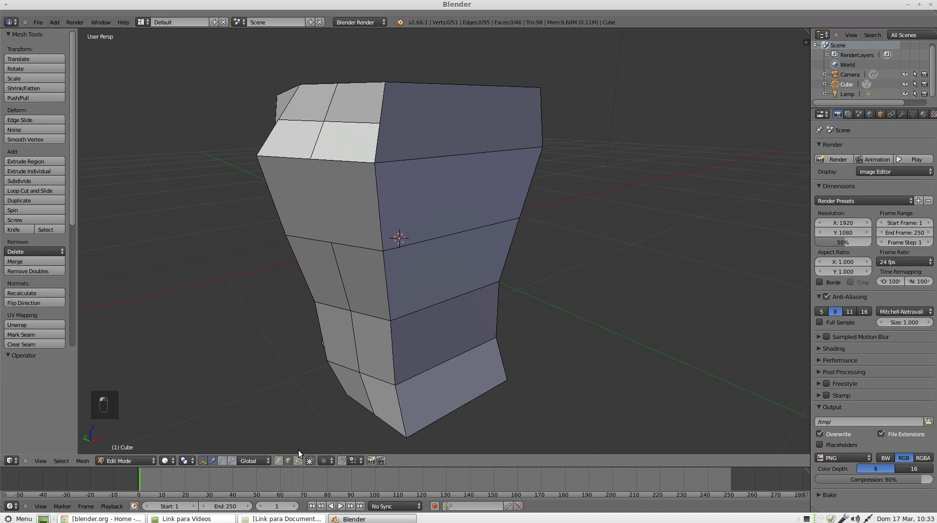
pyautogui.rightClick(397, 155)
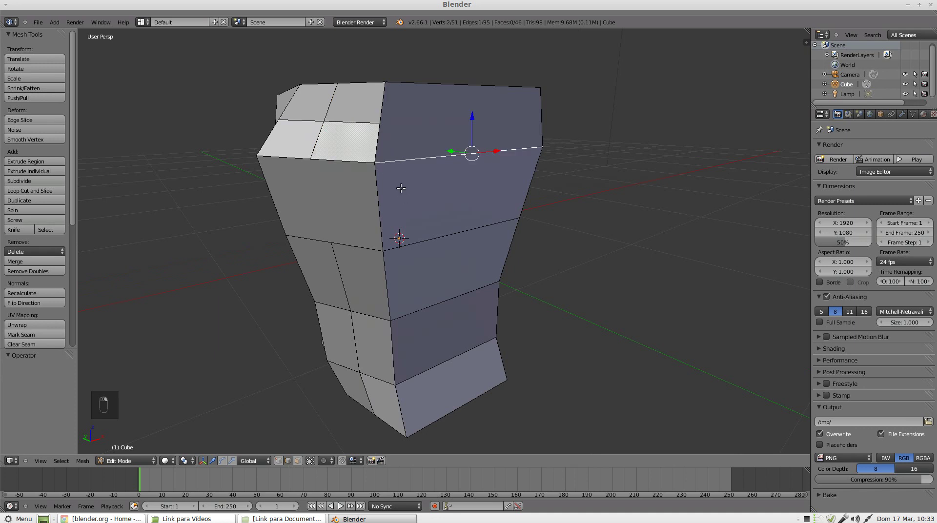
pyautogui.press('Delete')
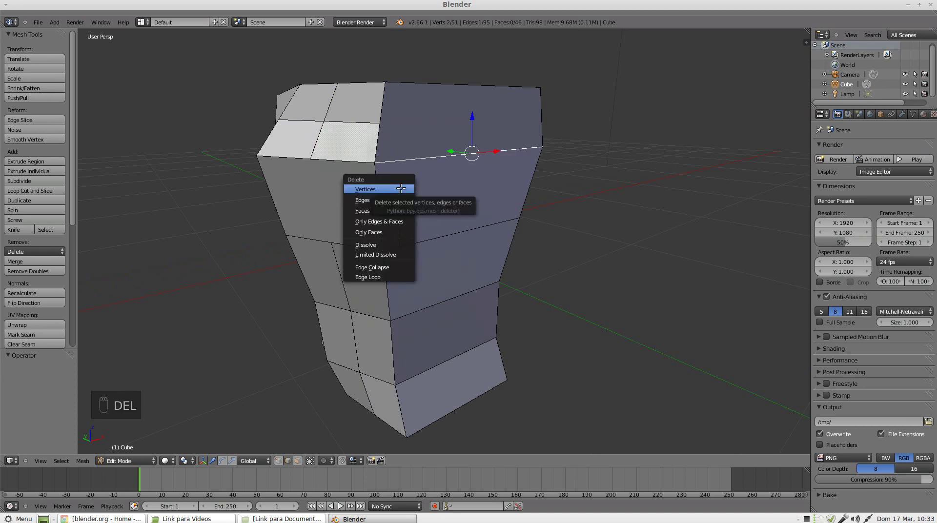
pyautogui.press('Down')
pyautogui.press('Return')
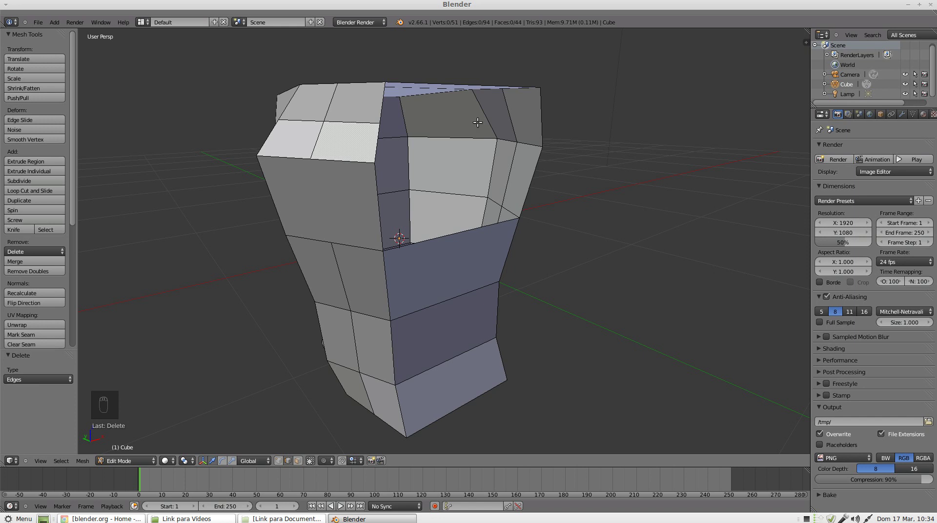
pyautogui.hotkey('ctrl', 'z')
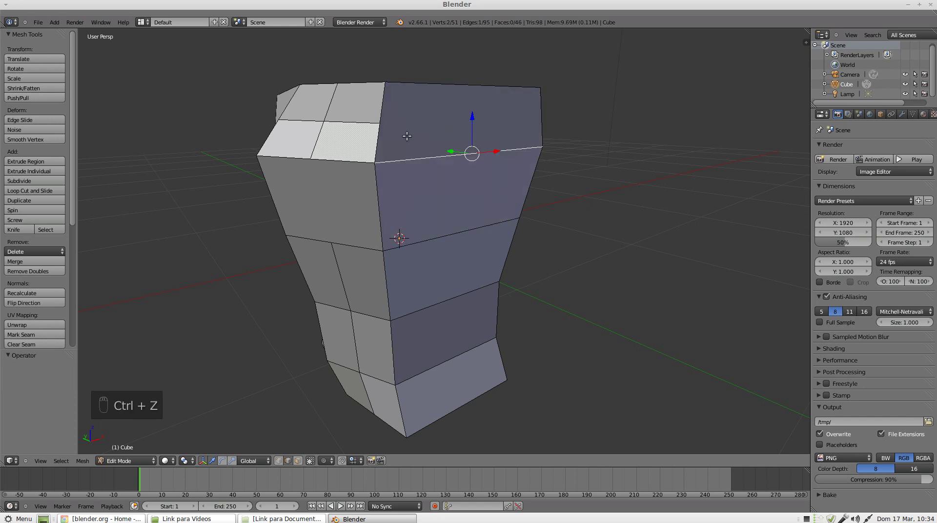
# Step: Try selecting the horizontal edge loop directly below the large undivided face, and clear the selection
pyautogui.press('a')
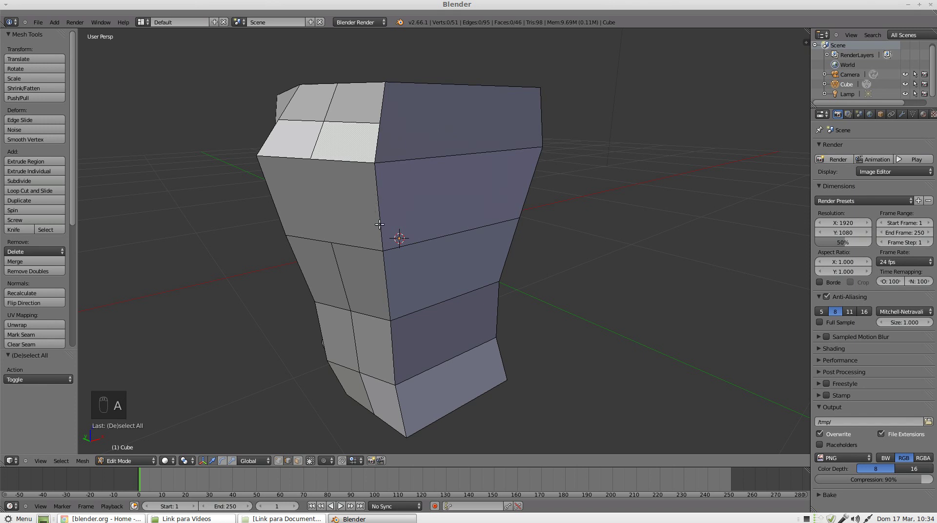
pyautogui.keyDown('alt'); pyautogui.rightClick(366, 252); pyautogui.keyUp('alt')
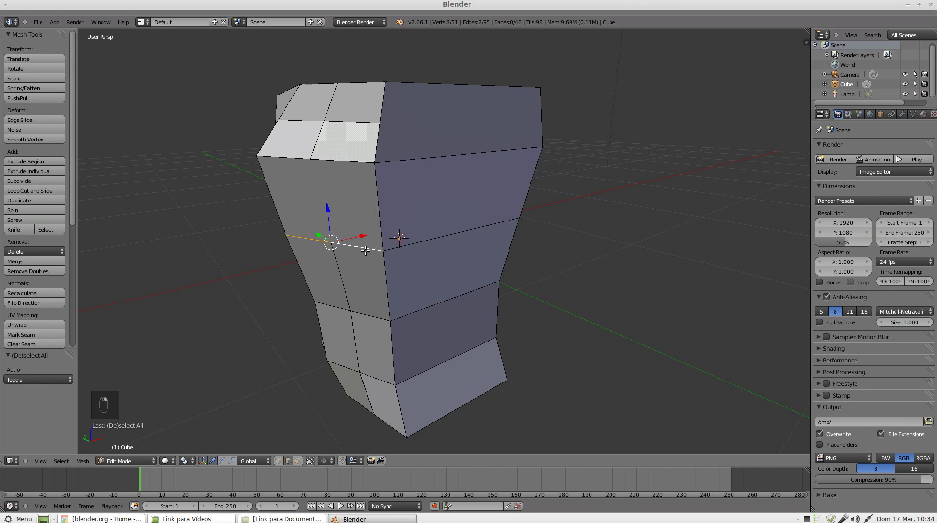
pyautogui.keyDown('alt'); pyautogui.keyDown('shift'); pyautogui.rightClick(406, 240); pyautogui.keyUp('shift'); pyautogui.keyUp('alt')
pyautogui.moveTo(406, 240); pyautogui.dragTo(442, 227, button='middle')
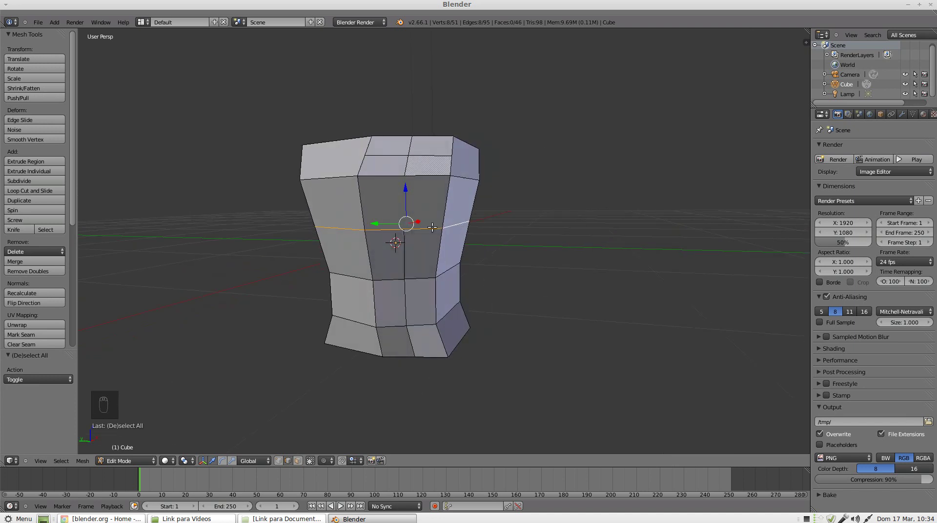
pyautogui.press('a')
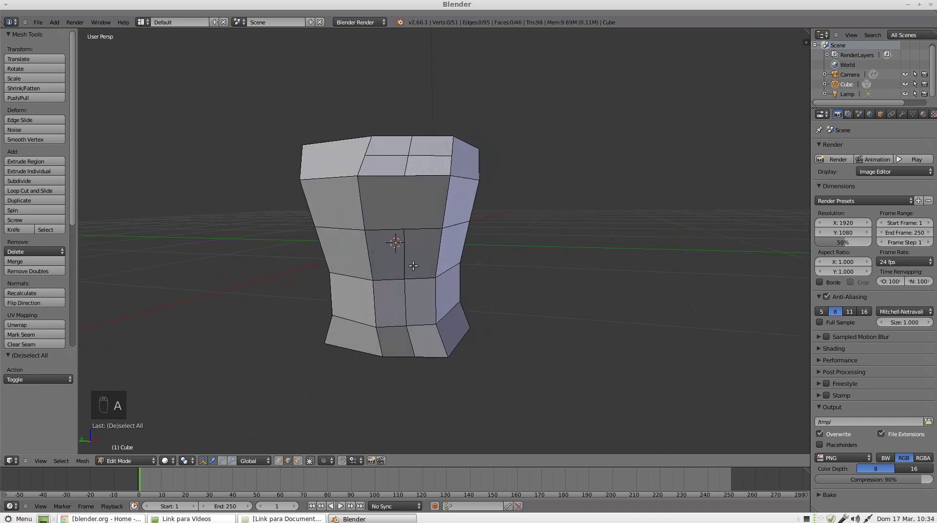
# Step: Delete the second horizontal edge loop below the large undivided face with the Edge Loop option, and inspect the mesh around it
pyautogui.keyDown('alt'); pyautogui.keyDown('shift'); pyautogui.rightClick(422, 276); pyautogui.keyUp('shift'); pyautogui.keyUp('alt')
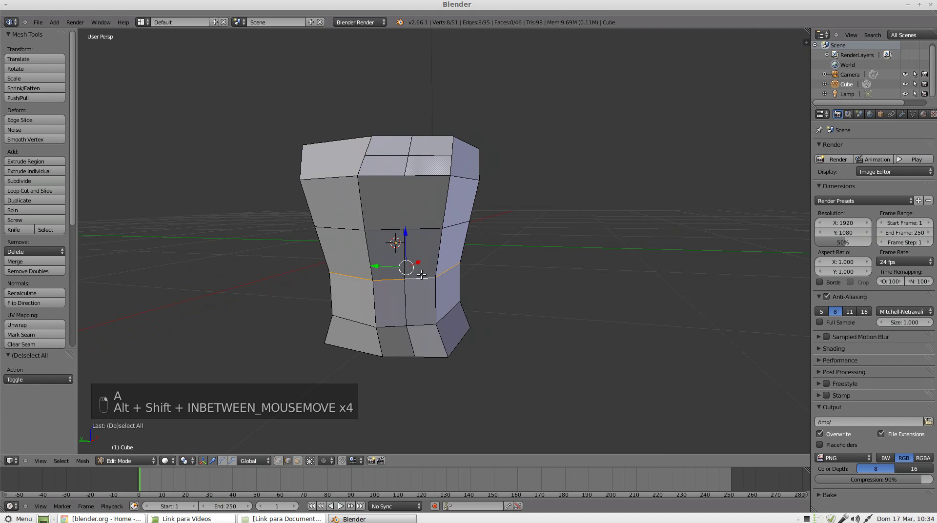
pyautogui.press('x')
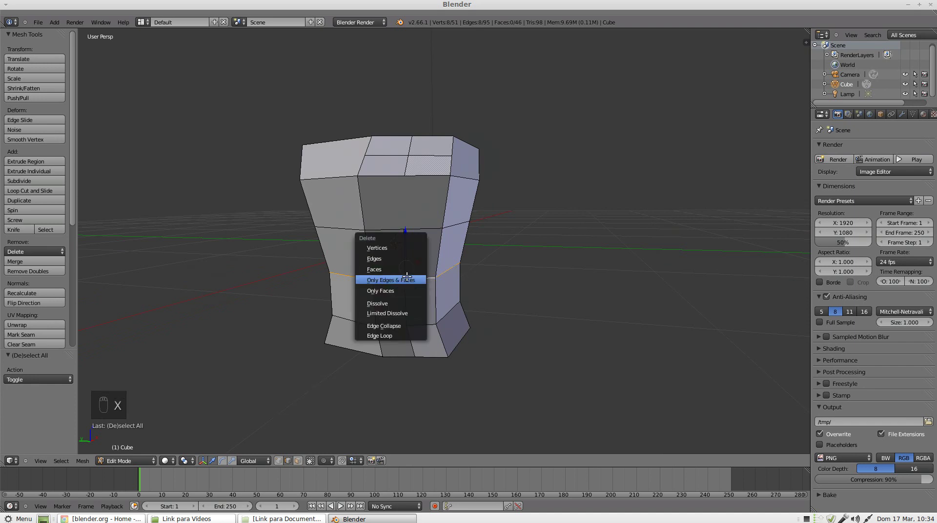
pyautogui.click(399, 335)
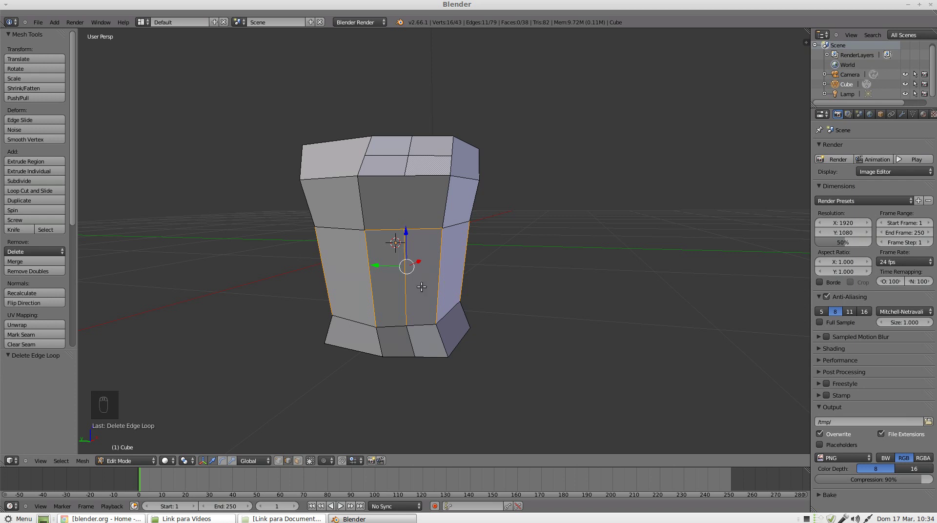
pyautogui.moveTo(422, 271); pyautogui.dragTo(392, 266, button='middle')
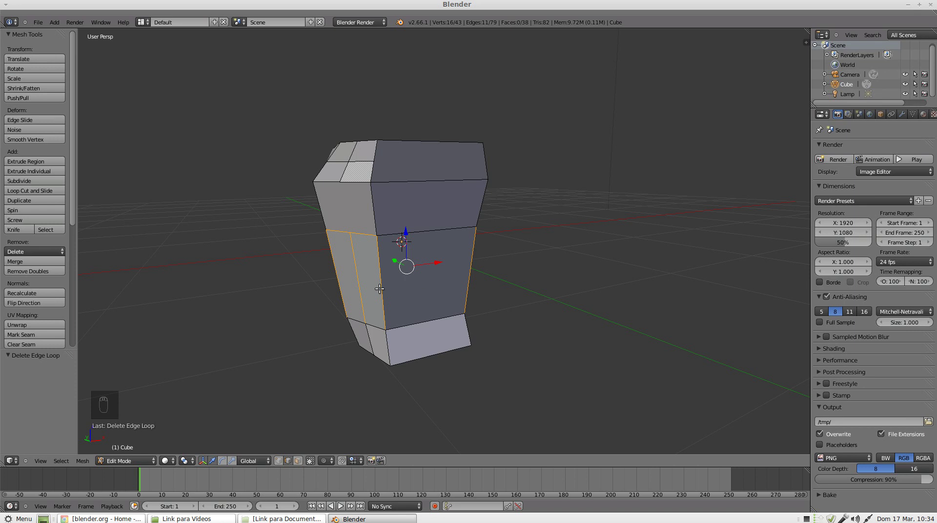
pyautogui.moveTo(379, 289); pyautogui.dragTo(448, 281, button='middle')
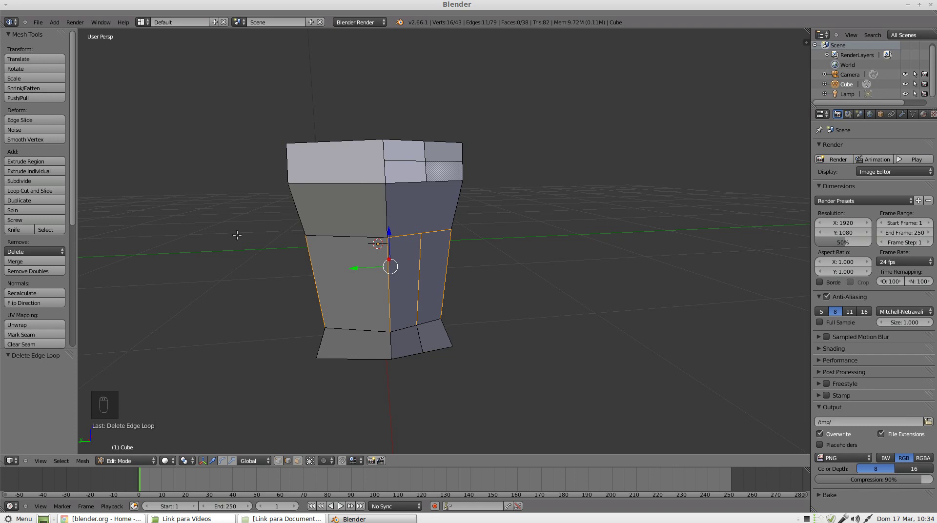
# Step: Clear the selection and cut the large undivided face diagonally with the Knife, from its upper outer corner to the lower corner beside the subdivided faces
pyautogui.press('a')
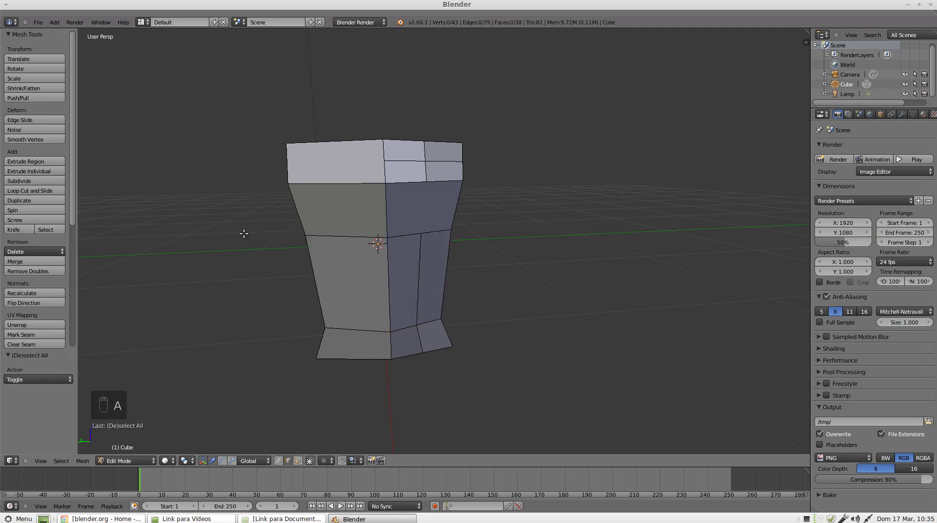
pyautogui.click(19, 231)
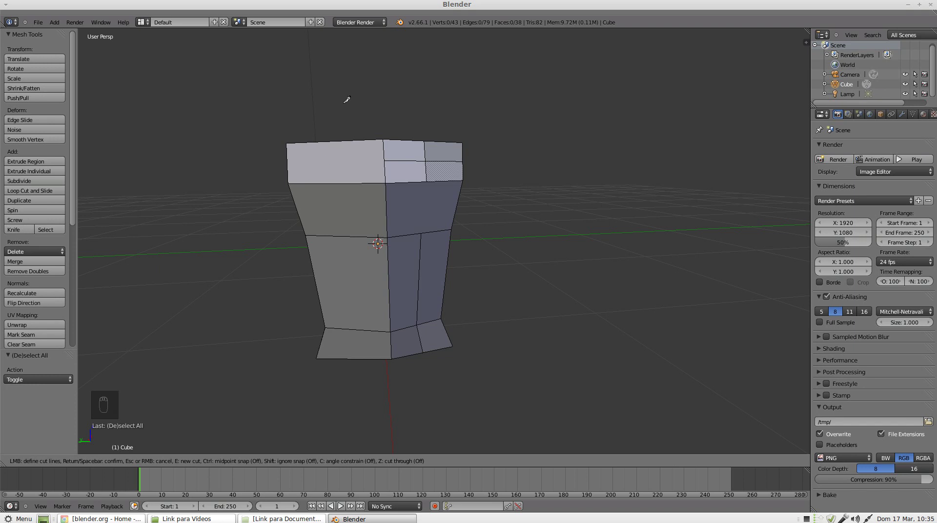
pyautogui.click(290, 143)
pyautogui.click(388, 183)
pyautogui.press('Return')
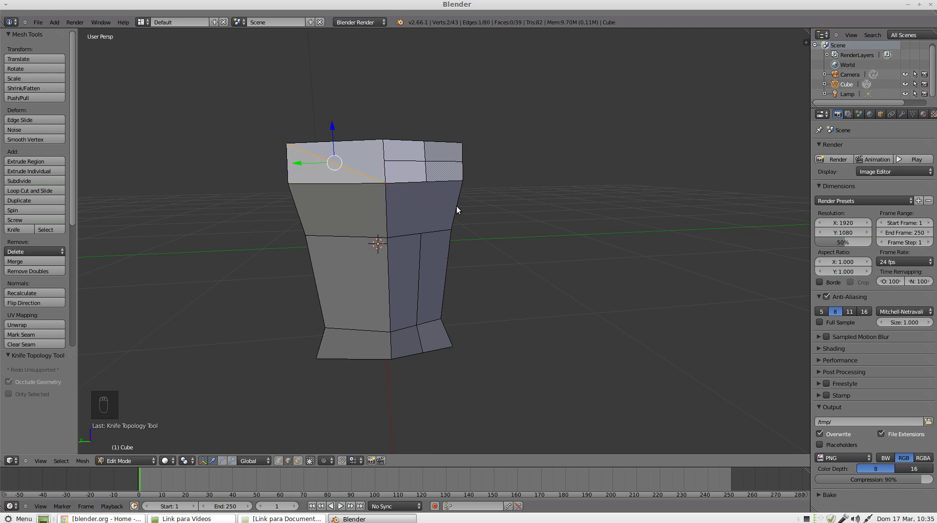
pyautogui.scroll(2, 365, 181)
pyautogui.scroll(3, 371, 183)
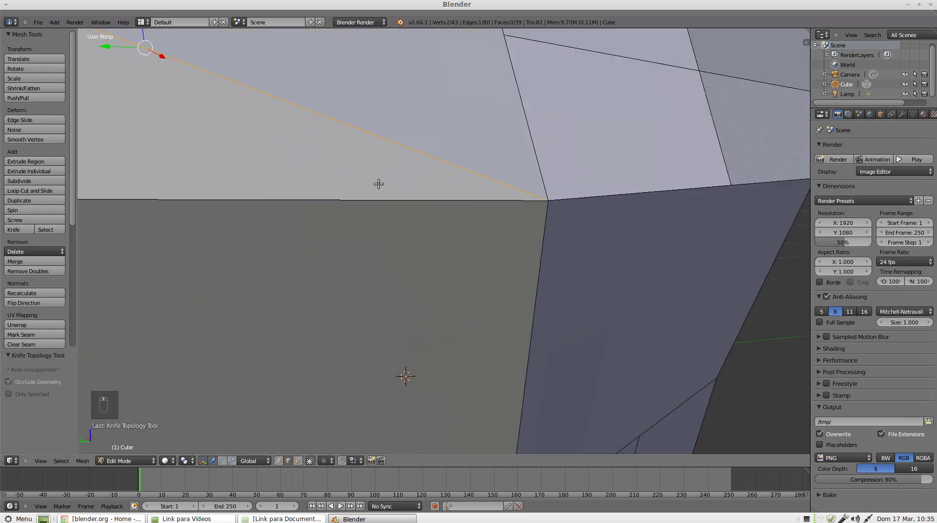
pyautogui.scroll(-3, 342, 147)
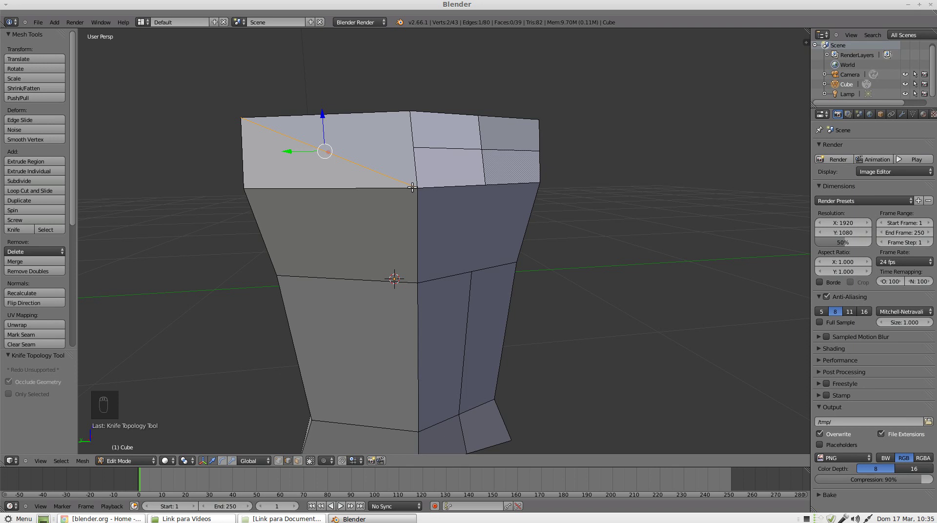
pyautogui.click(22, 230)
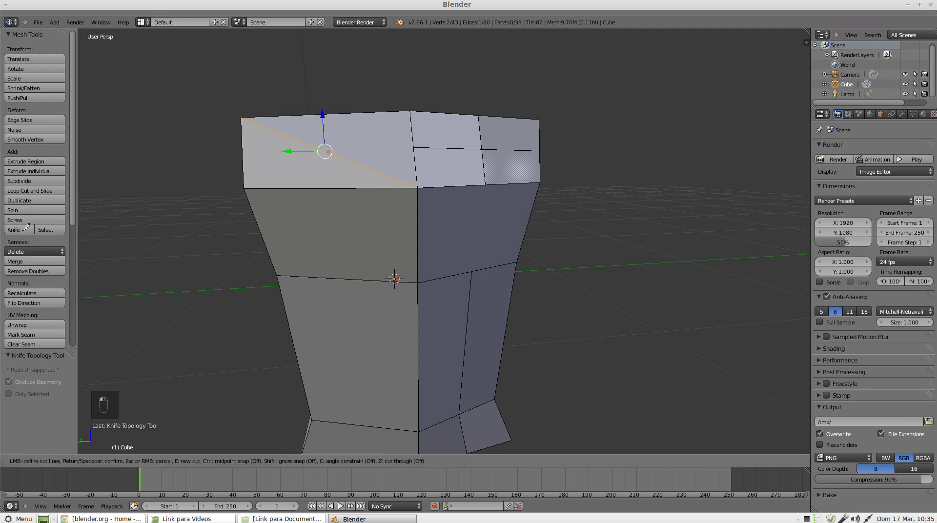
pyautogui.click(418, 187)
pyautogui.press('Escape')
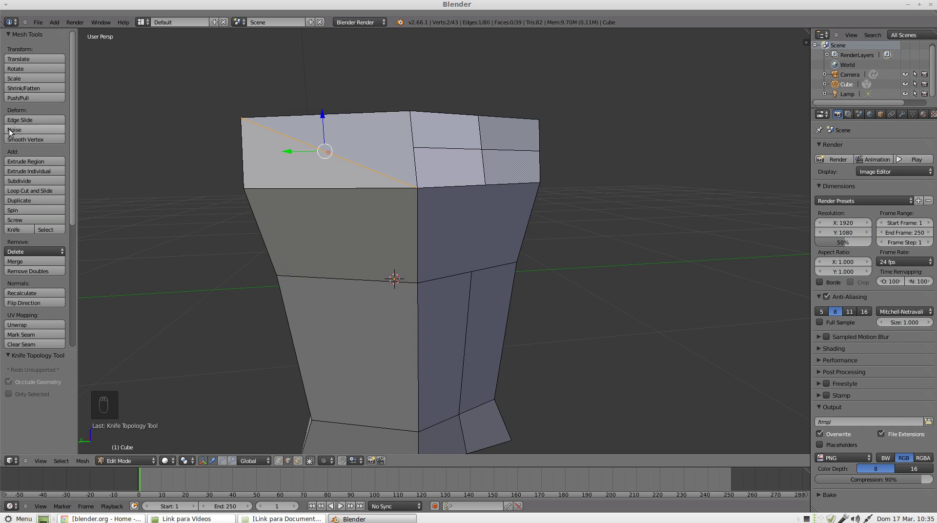
# Step: Knife-cut the tall lower face on the undivided side diagonally, from its upper corner on the shared vertical edge to its opposite lower corner
pyautogui.click(20, 228)
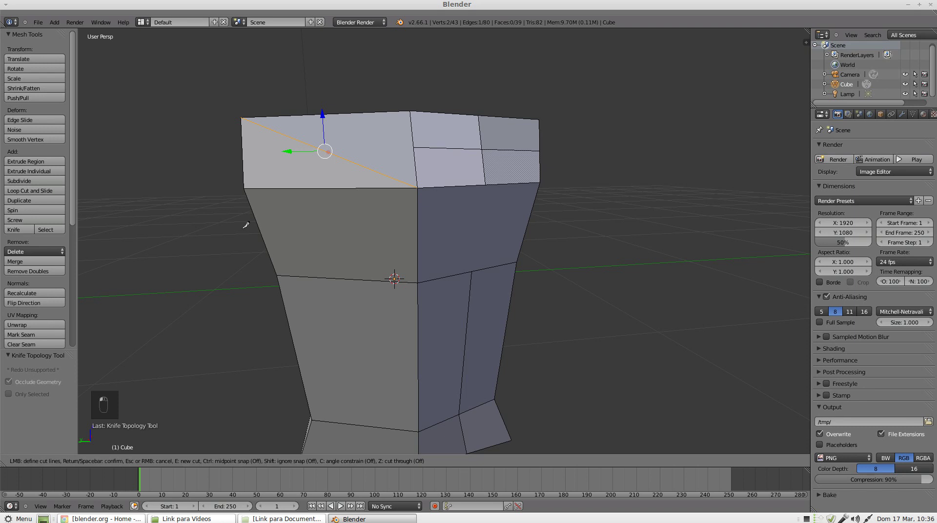
pyautogui.click(415, 283)
pyautogui.click(315, 416)
pyautogui.press('Return')
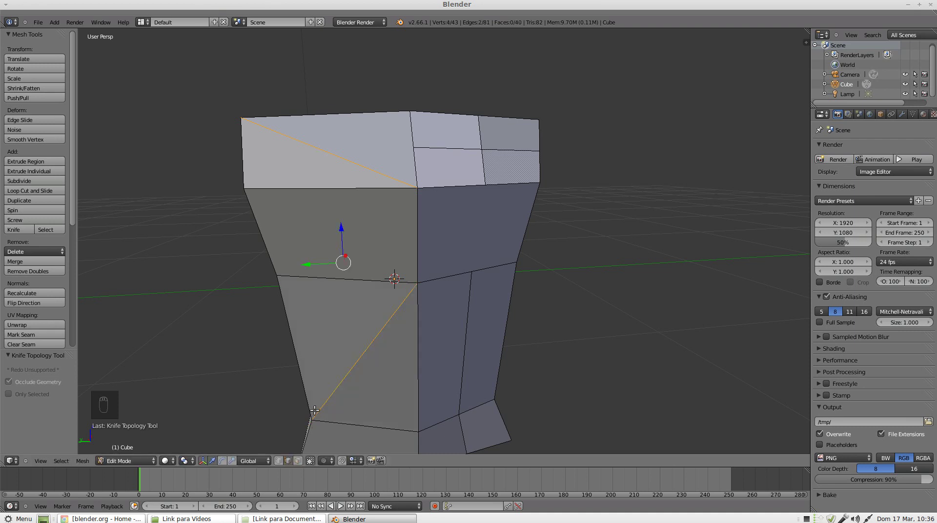
# Step: Knife-cut the face directly below the four subdivided faces diagonally, from its upper corner on the shared vertical edge to its opposite lower corner
pyautogui.scroll(-4, 353, 329)
pyautogui.moveTo(353, 329); pyautogui.dragTo(364, 266, button='middle')
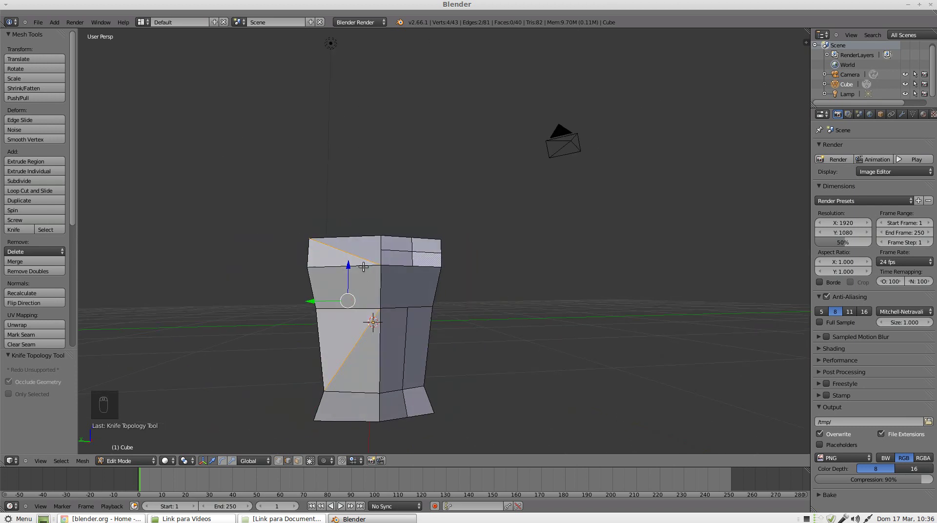
pyautogui.scroll(4, 364, 266)
pyautogui.scroll(-1, 364, 267)
pyautogui.scroll(-1, 34, 196)
pyautogui.click(17, 210)
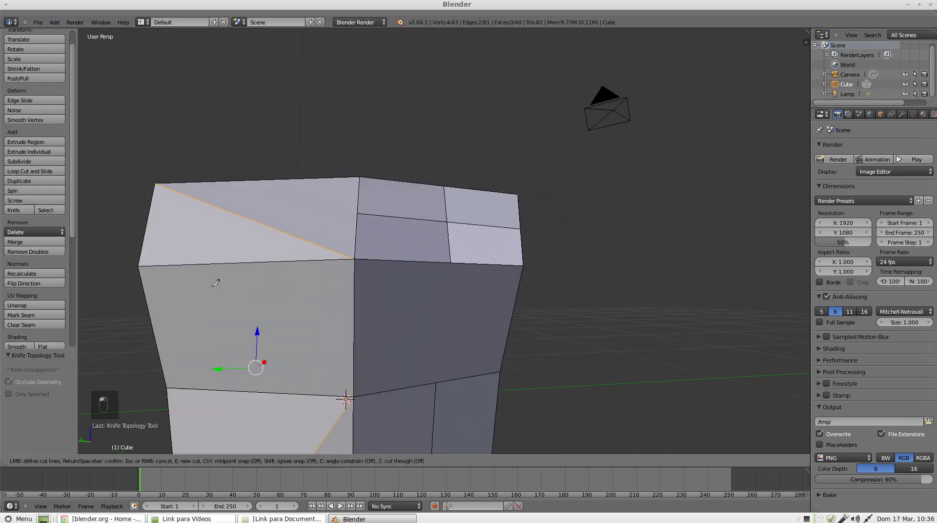
pyautogui.click(355, 259)
pyautogui.click(500, 371)
pyautogui.press('Return')
# Step: Examine the three diagonal knife cuts on the mesh up close and from several angles
pyautogui.scroll(-5, 433, 327)
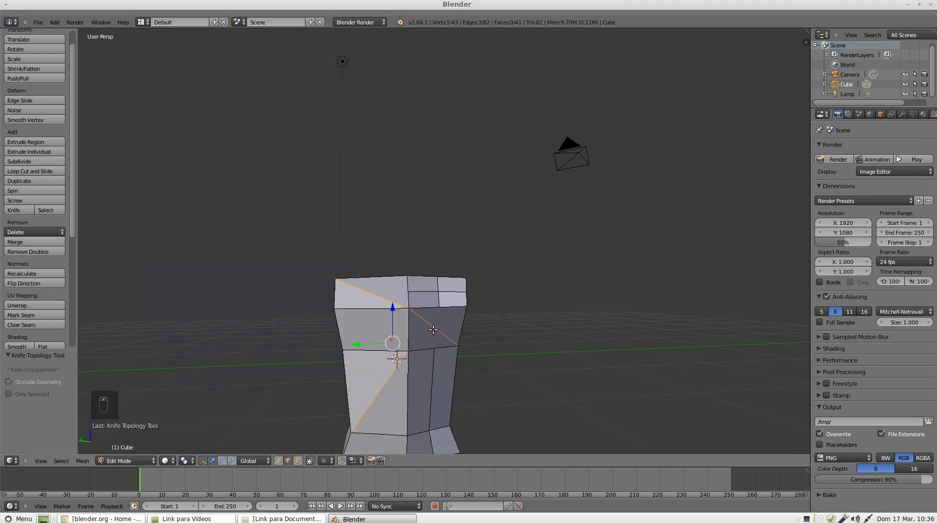
pyautogui.scroll(-2, 433, 331)
pyautogui.moveTo(458, 326); pyautogui.dragTo(426, 343, button='middle')
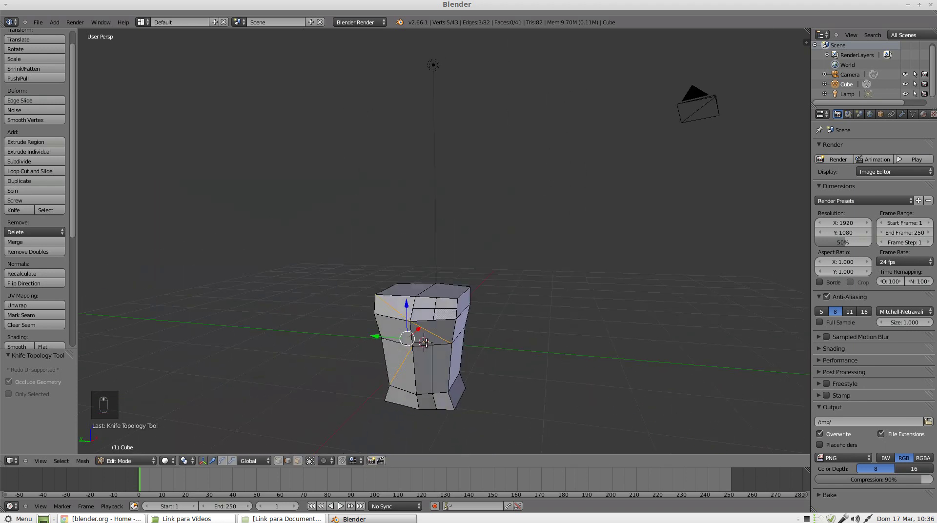
pyautogui.scroll(3, 425, 339)
pyautogui.scroll(5, 422, 337)
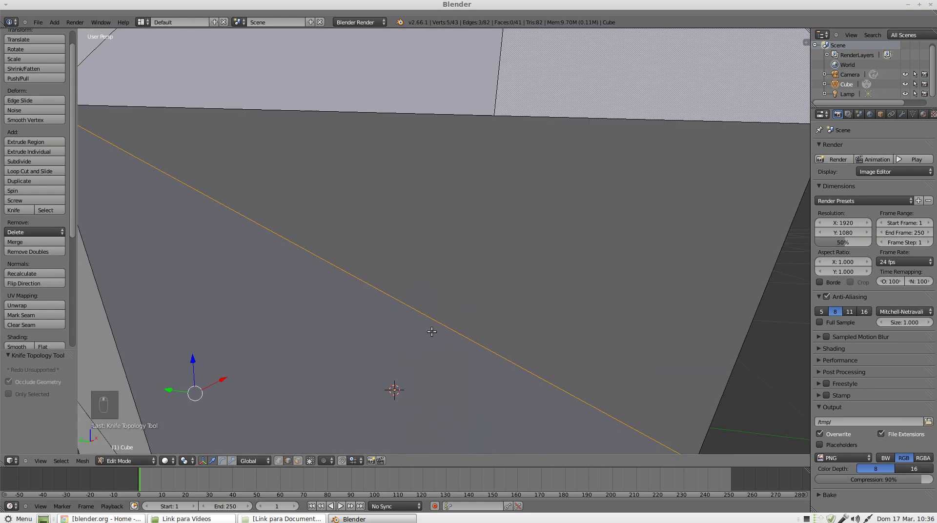
pyautogui.scroll(-4, 405, 371)
pyautogui.keyDown('shift'); pyautogui.moveTo(435, 352); pyautogui.dragTo(387, 271, button='middle'); pyautogui.keyUp('shift')
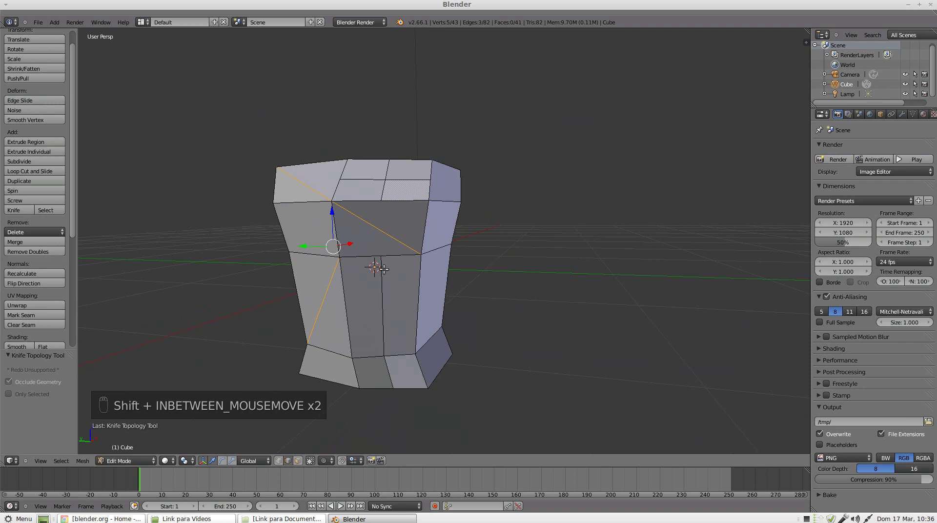
pyautogui.scroll(-3, 376, 262)
pyautogui.moveTo(333, 257); pyautogui.dragTo(406, 234, button='middle')
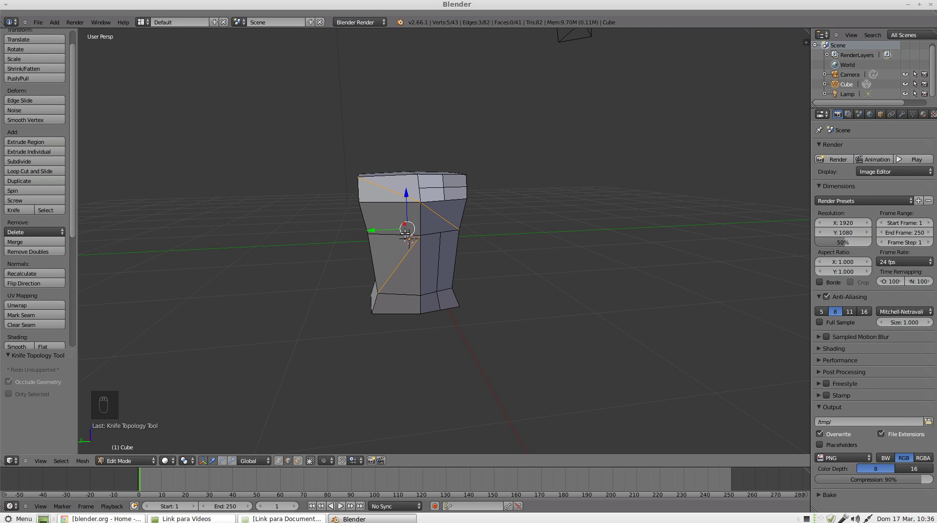
pyautogui.click(807, 519)
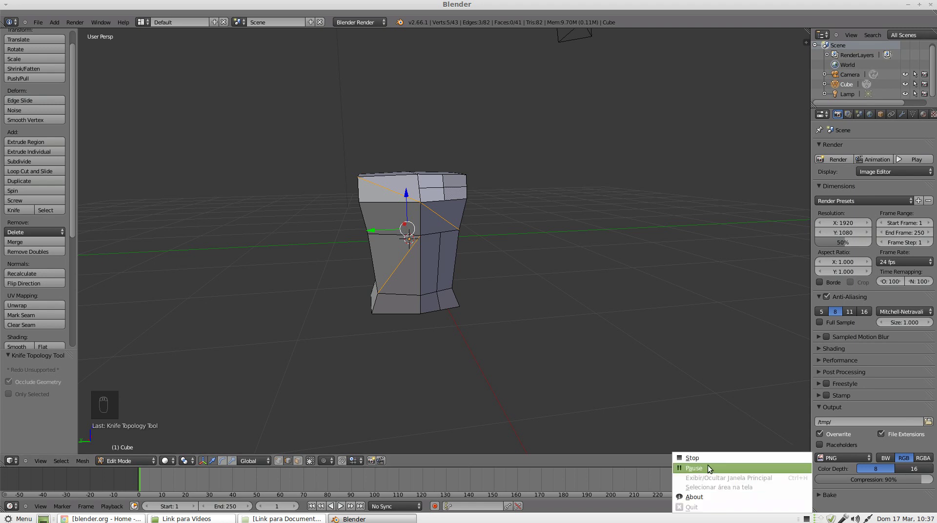